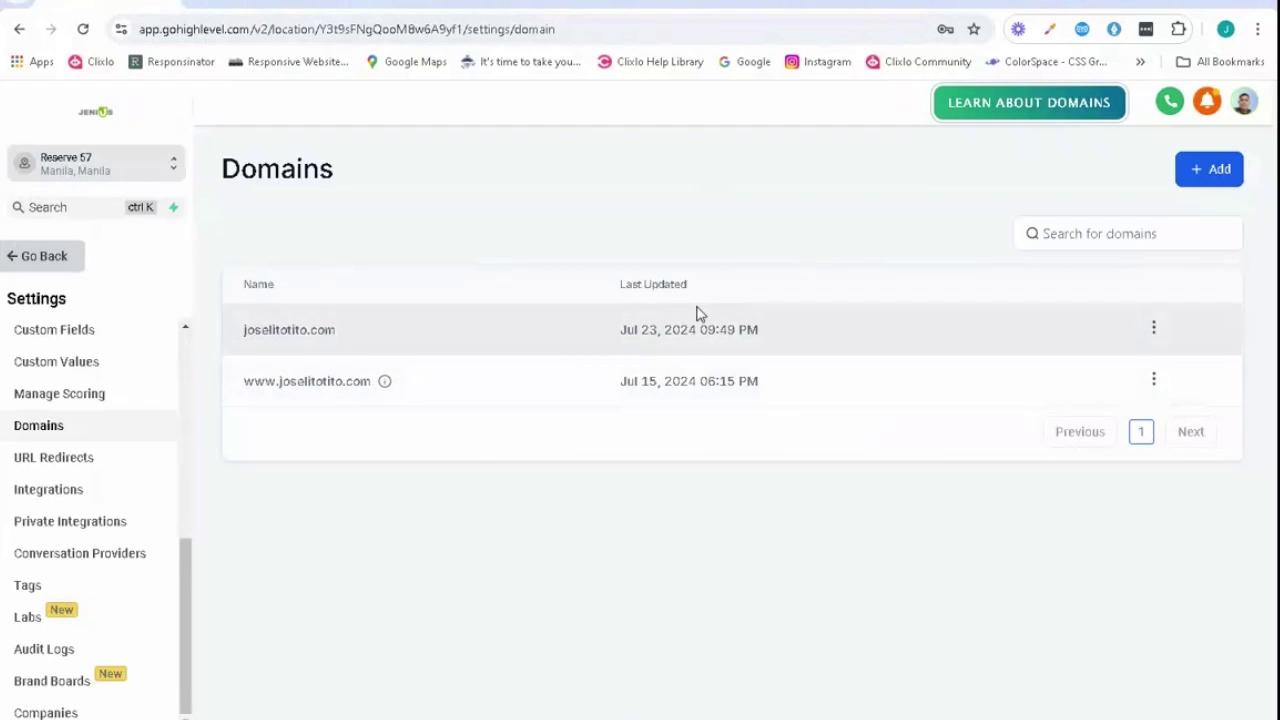
# - Switch from GoHighLevel's Domains settings to the Google Admin home page
pyautogui.click(340, 6)
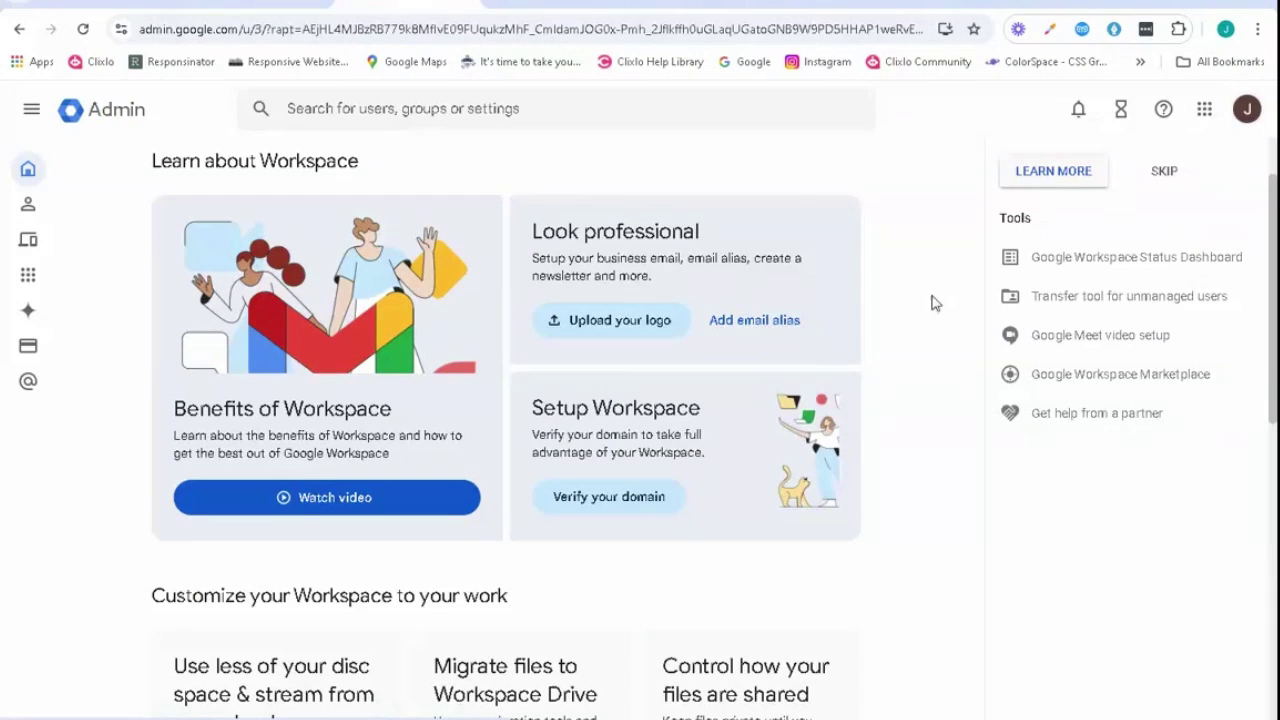
# - Bring up the Workspace pricing page and review the Business Starter, Standard, Plus and Enterprise plan cards
pyautogui.click(546, 5)
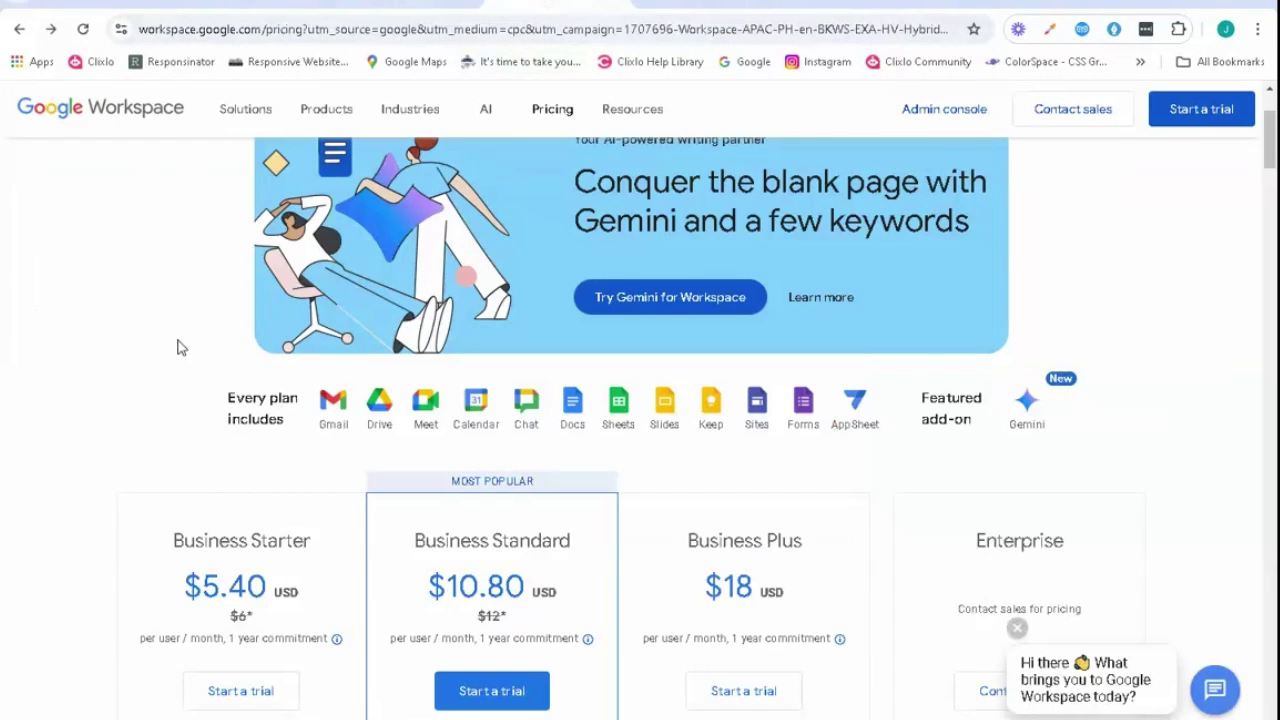
pyautogui.scroll(-4, 180, 356)
pyautogui.scroll(1, 180, 356)
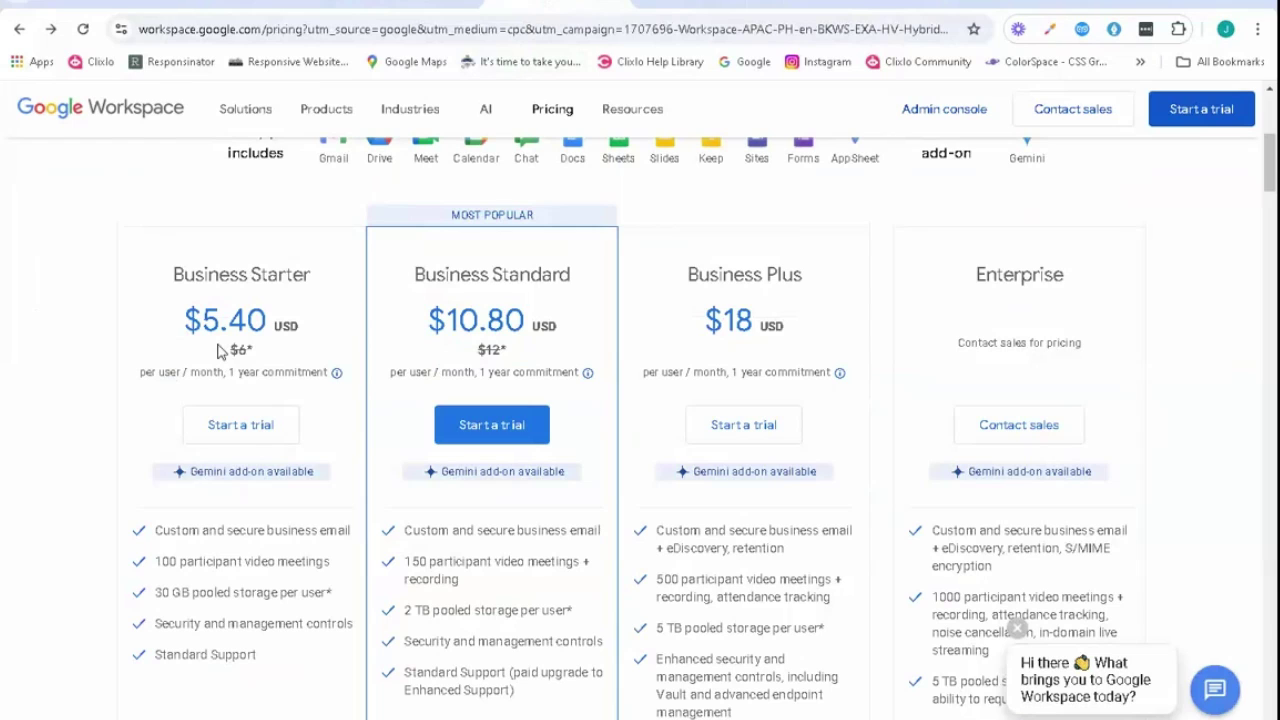
pyautogui.scroll(1, 217, 345)
pyautogui.scroll(-2, 217, 345)
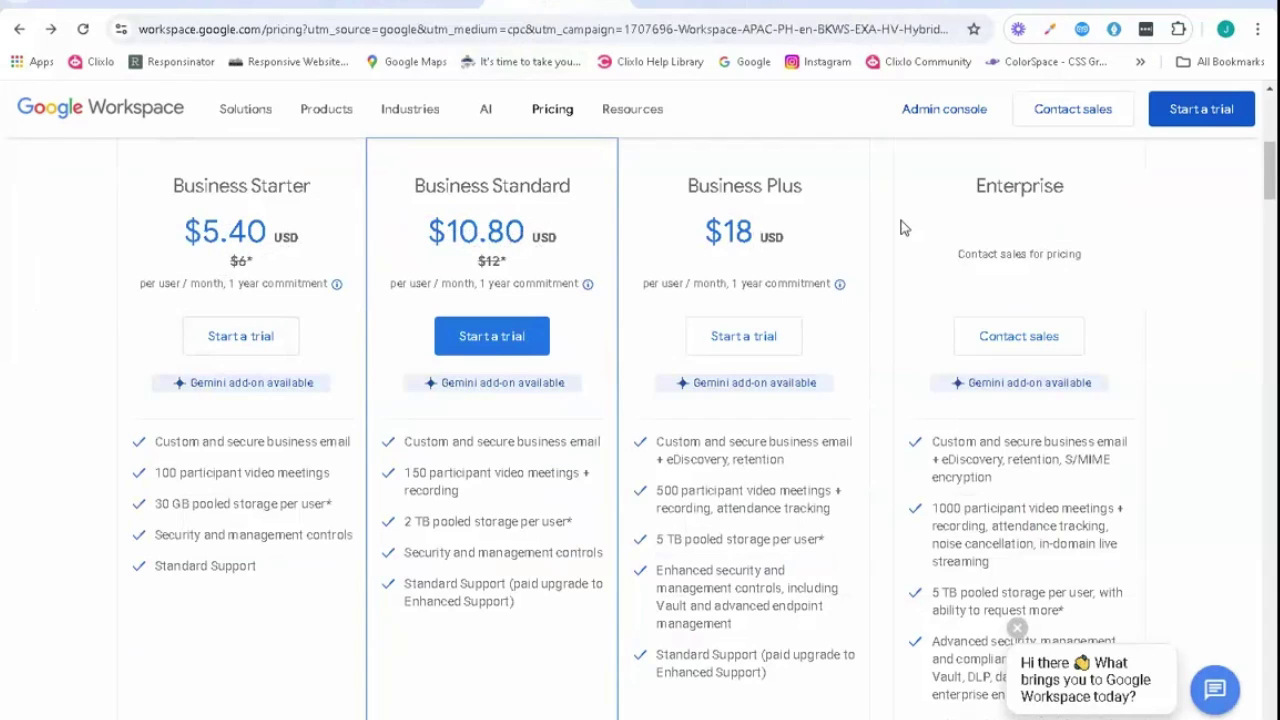
pyautogui.scroll(2, 903, 226)
pyautogui.scroll(-1, 1042, 334)
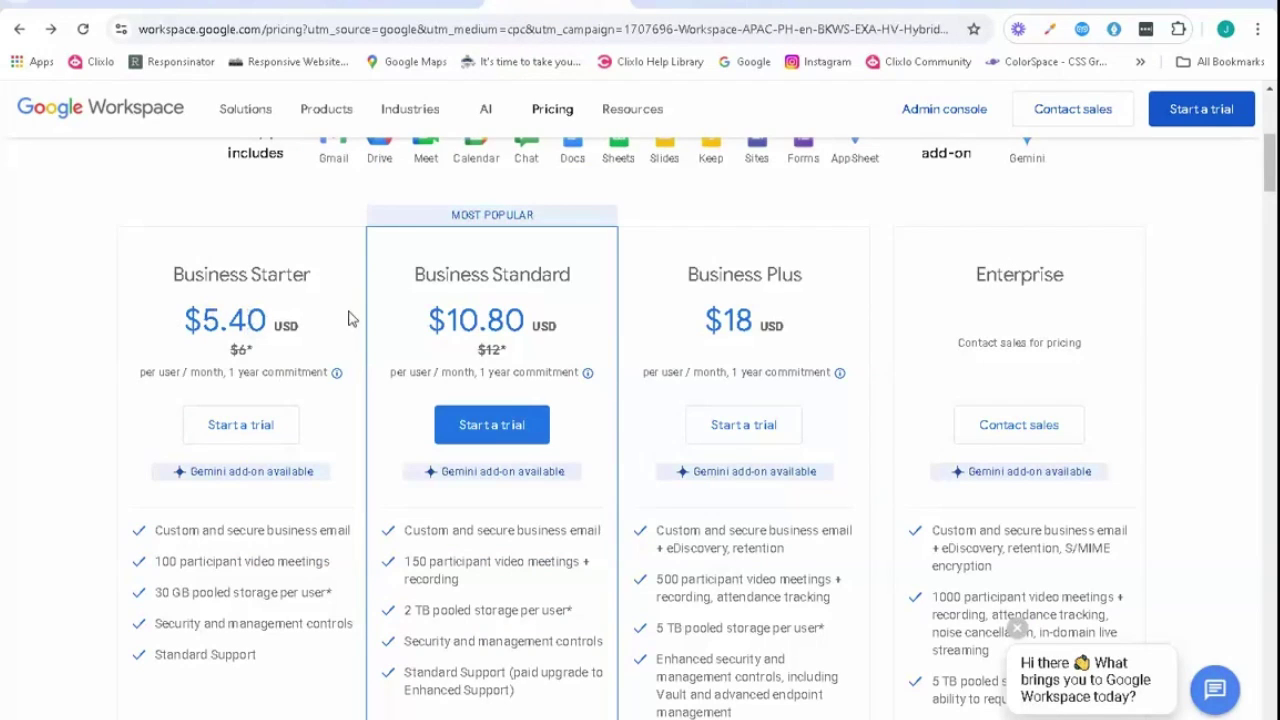
# - Start a Business Starter trial, closing the developer tools panel that appeared
pyautogui.click(251, 422)
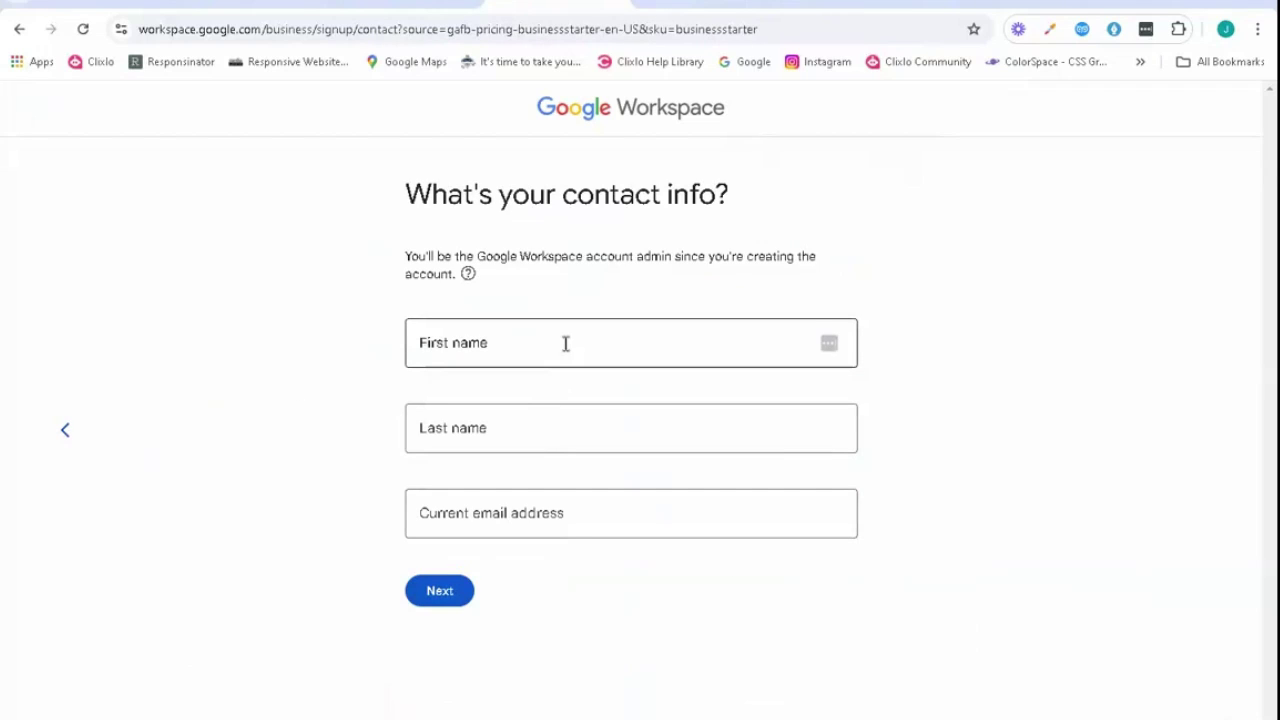
pyautogui.hotkey('ctrl', 'shift', 'i')
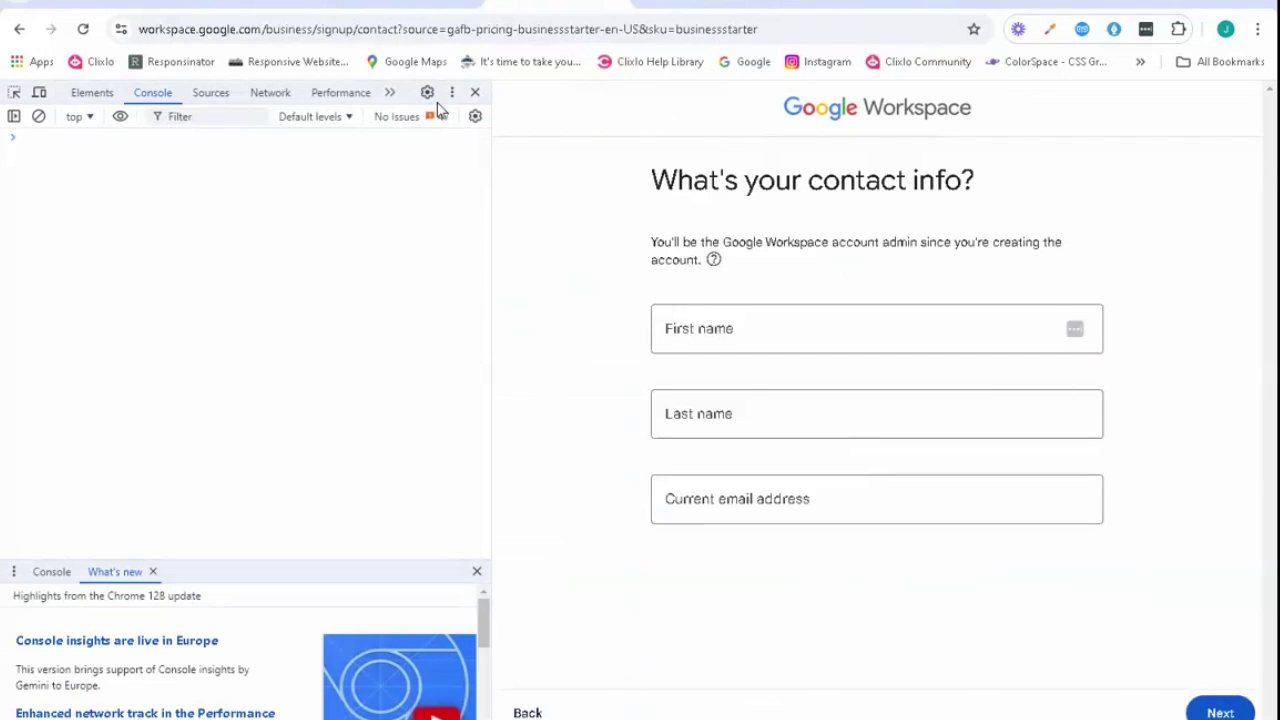
pyautogui.click(475, 92)
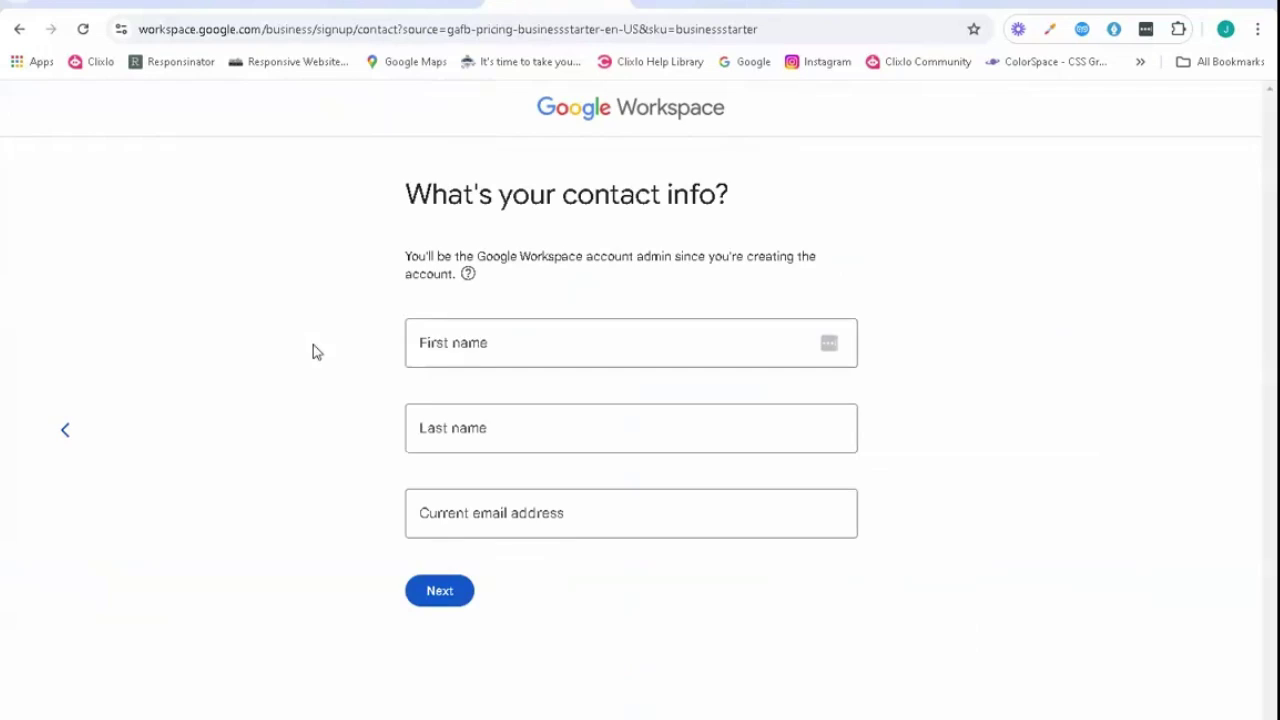
# - Fill in the admin's first name, last name and current e-mail address, and submit
pyautogui.click(488, 347)
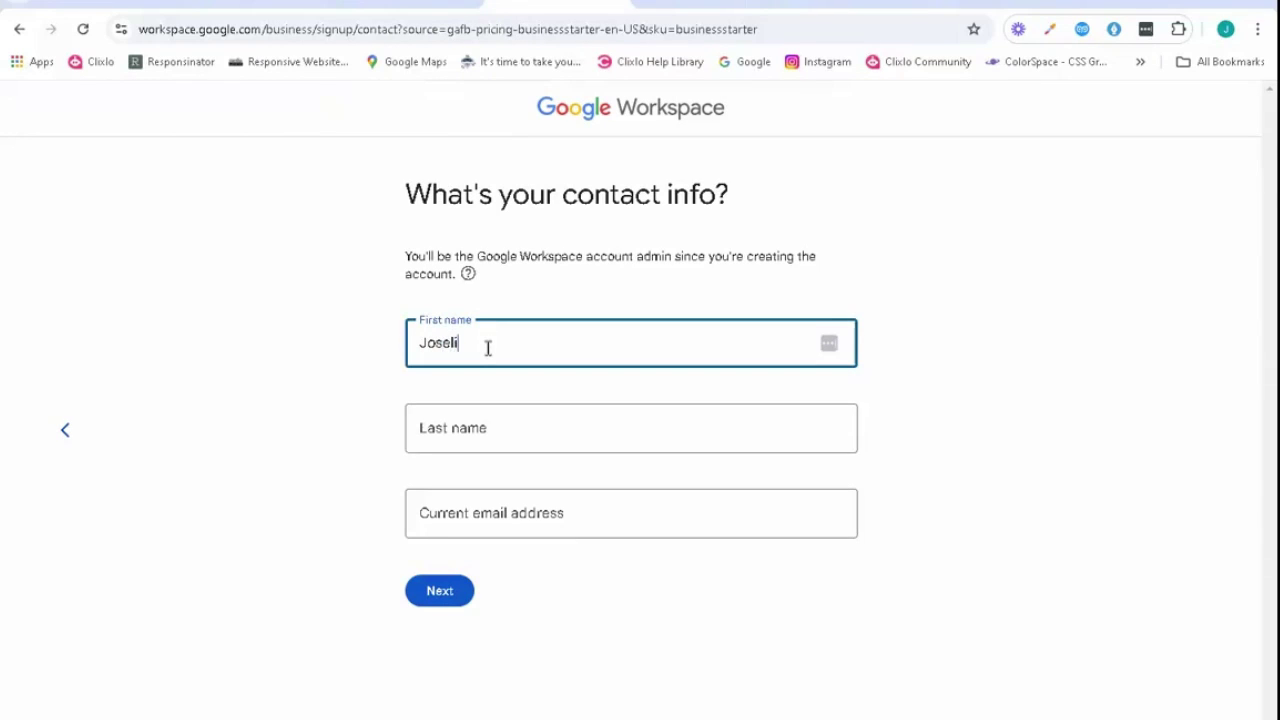
pyautogui.press('Tab')
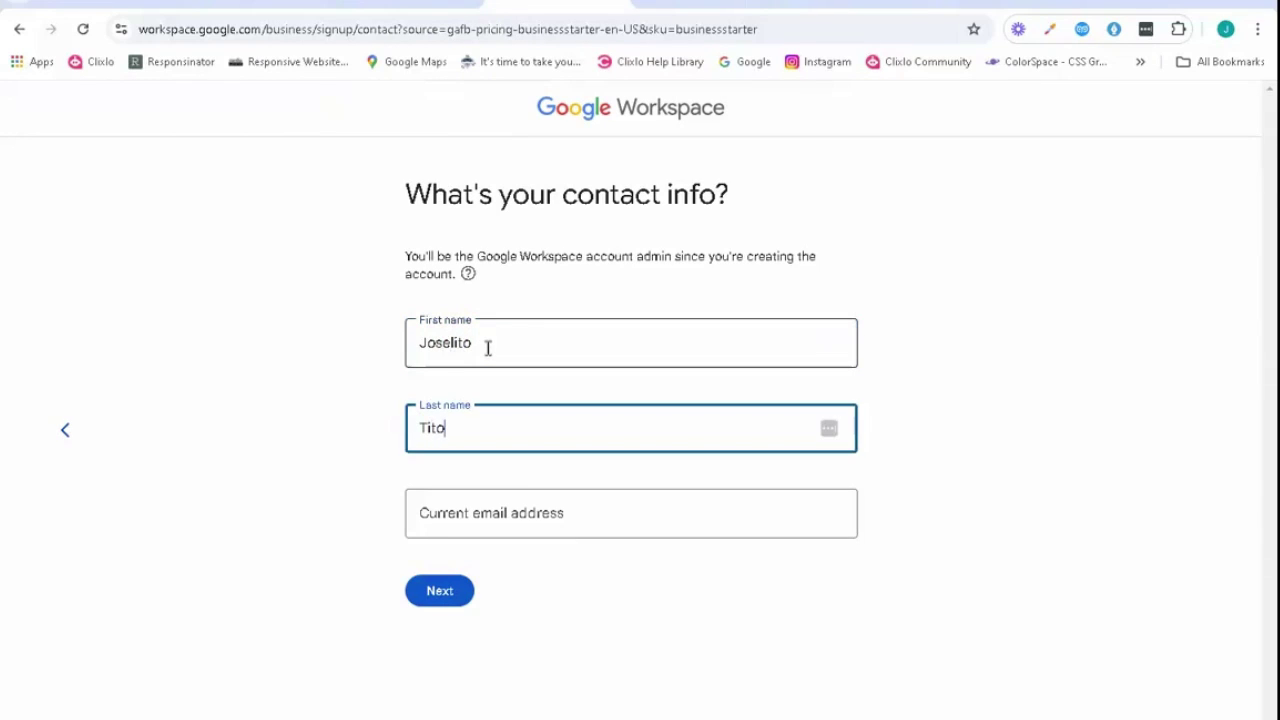
pyautogui.press('Tab')
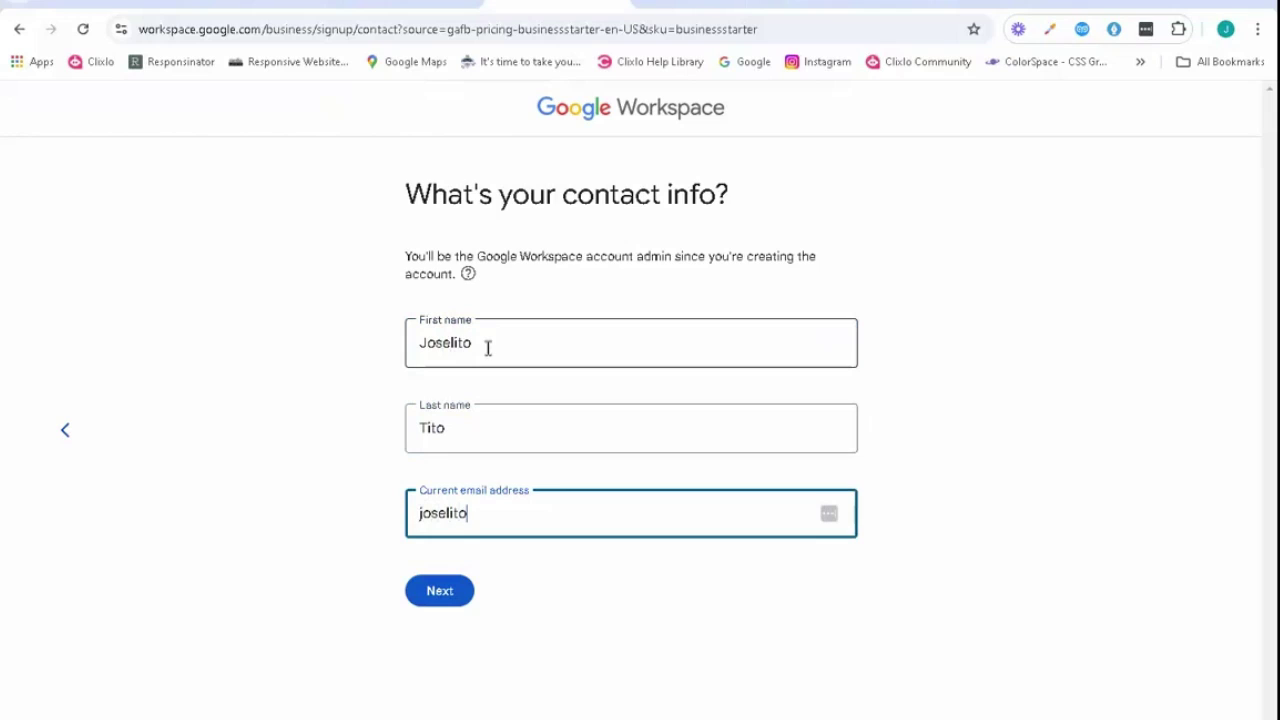
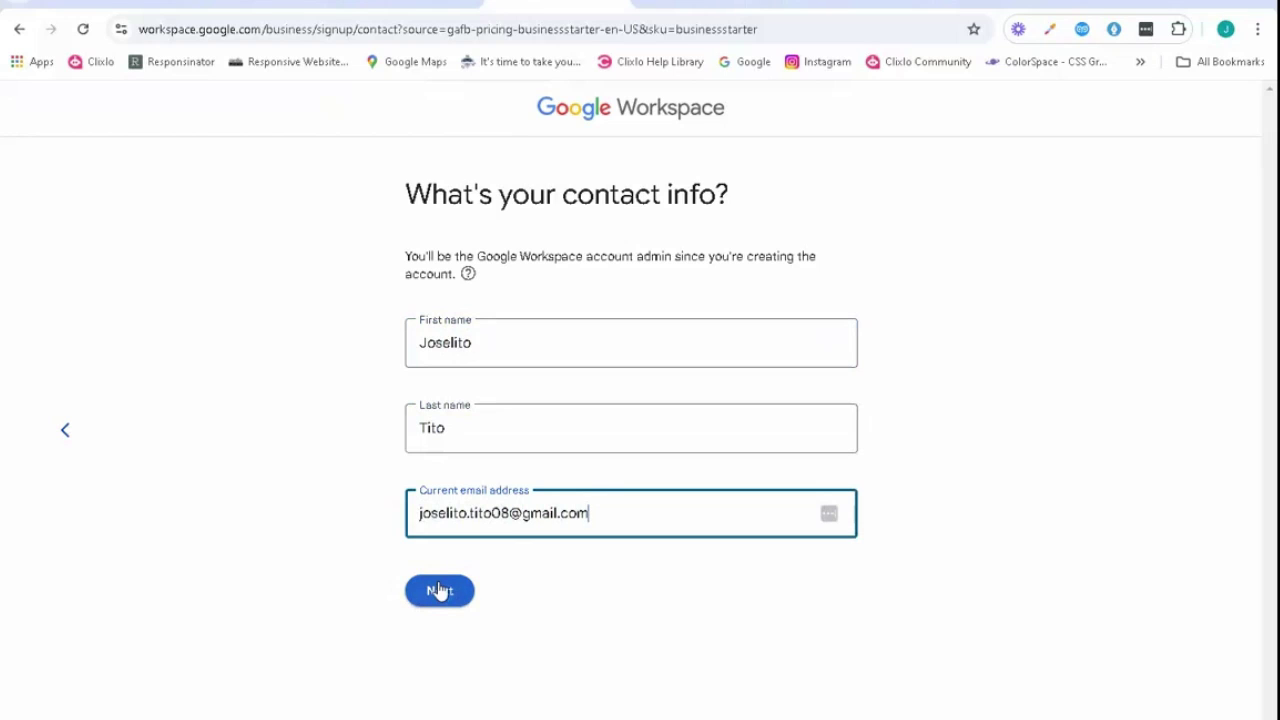
pyautogui.click(437, 590)
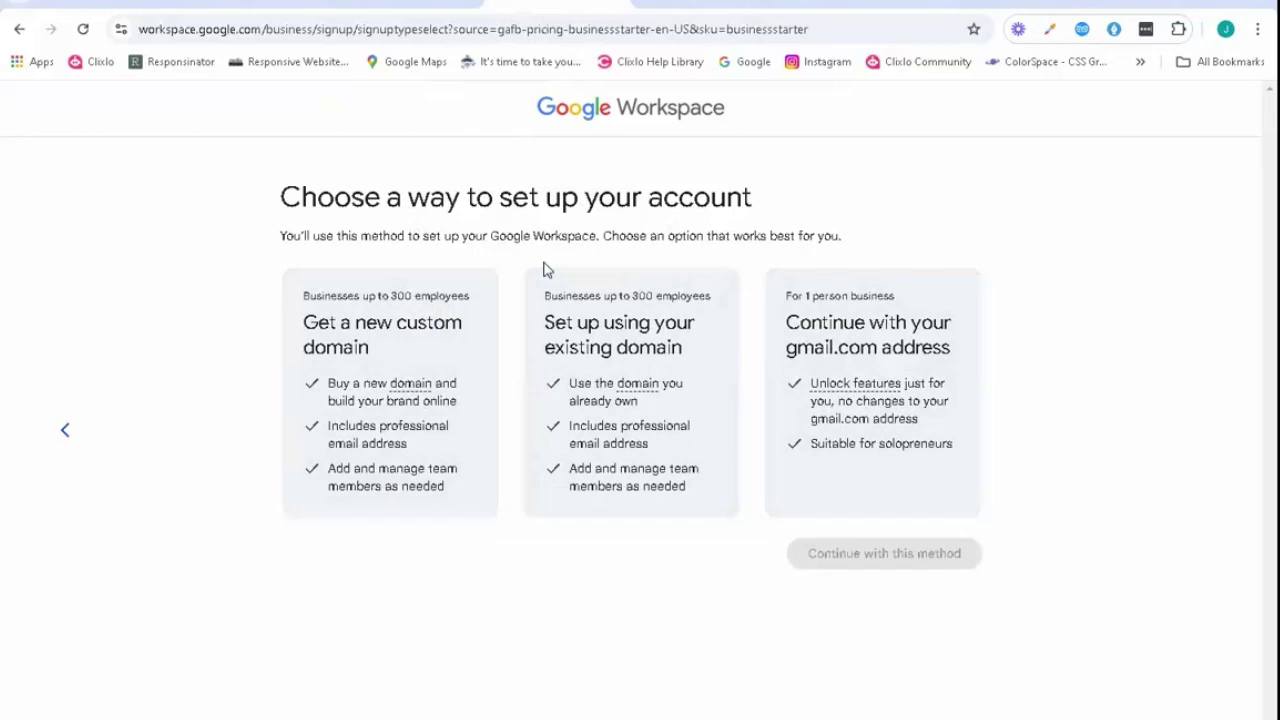
# - Choose 'Set up using your existing domain' and submit the business's domain name
pyautogui.click(580, 395)
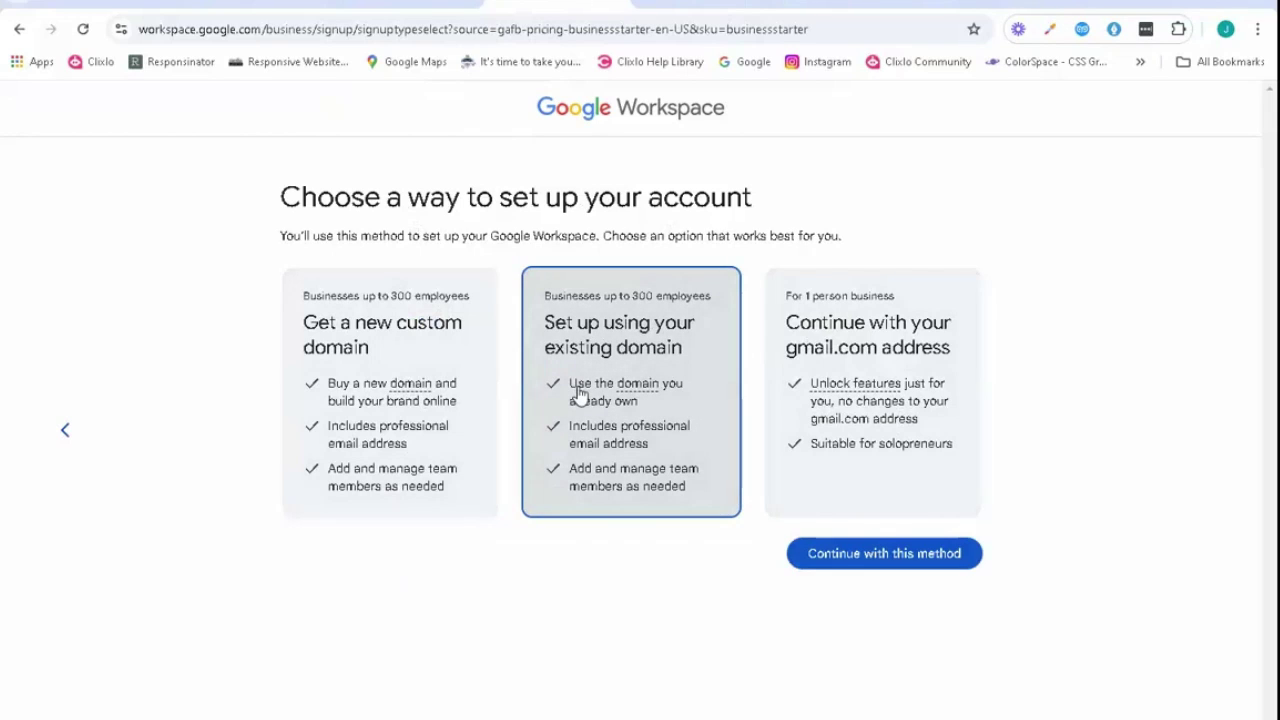
pyautogui.click(874, 562)
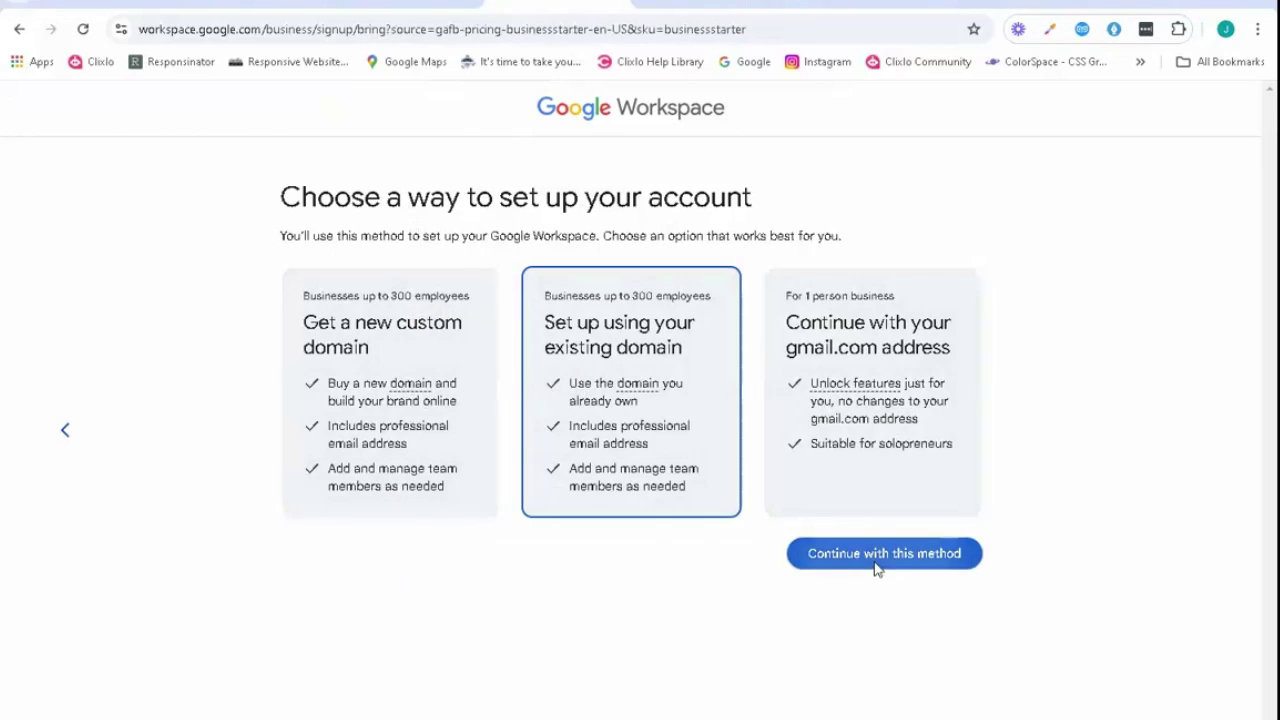
pyautogui.click(548, 355)
pyautogui.press('Return')
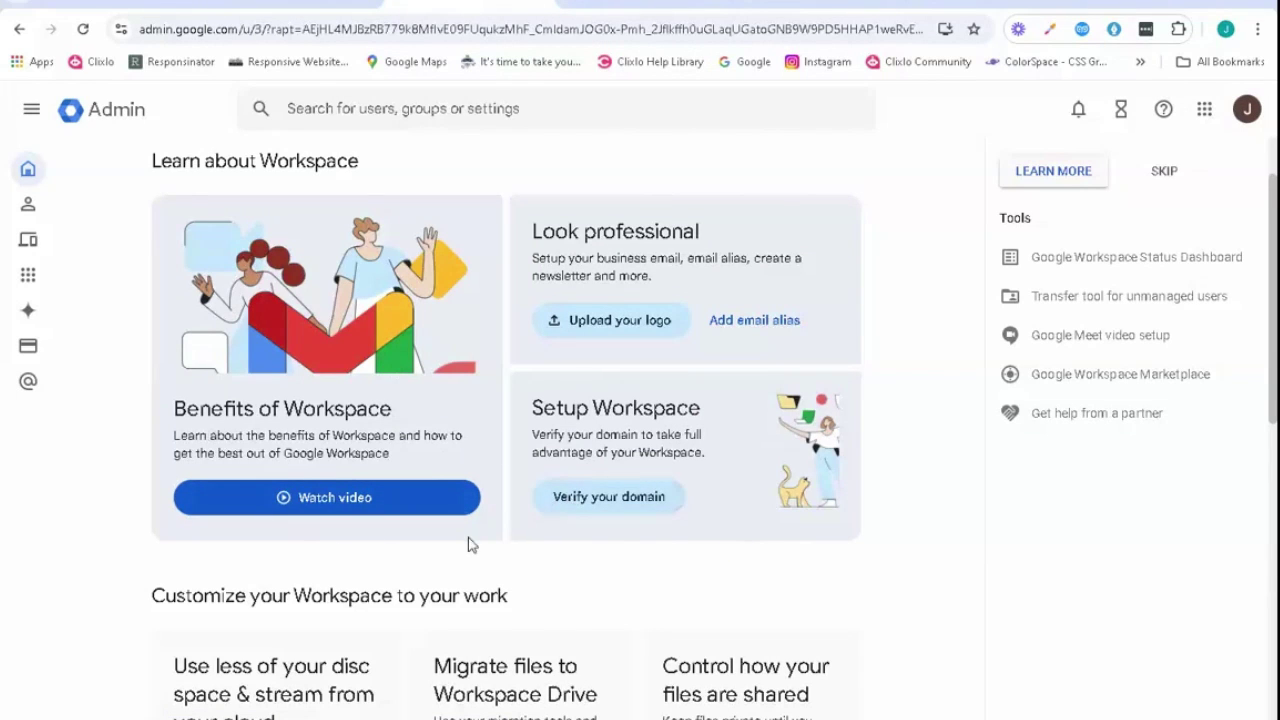
# - Start domain verification in Google Admin and go to the Cloudflare dashboard login
pyautogui.click(583, 510)
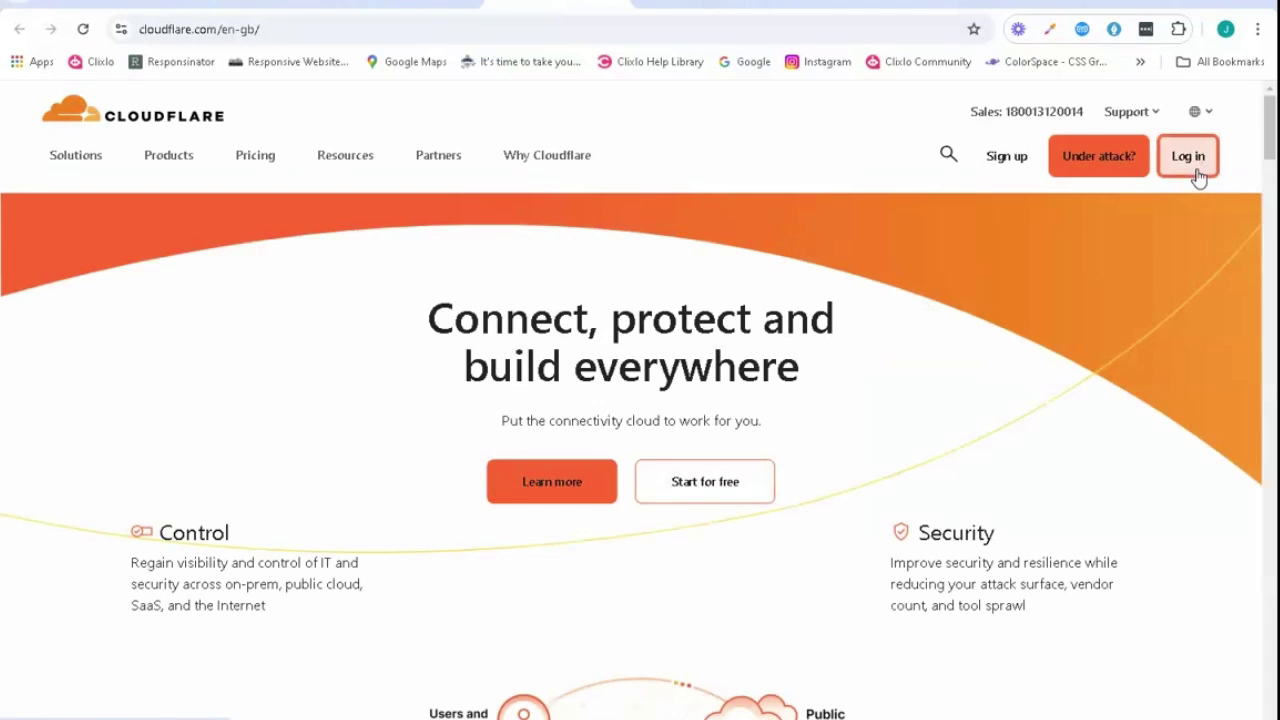
pyautogui.click(1192, 160)
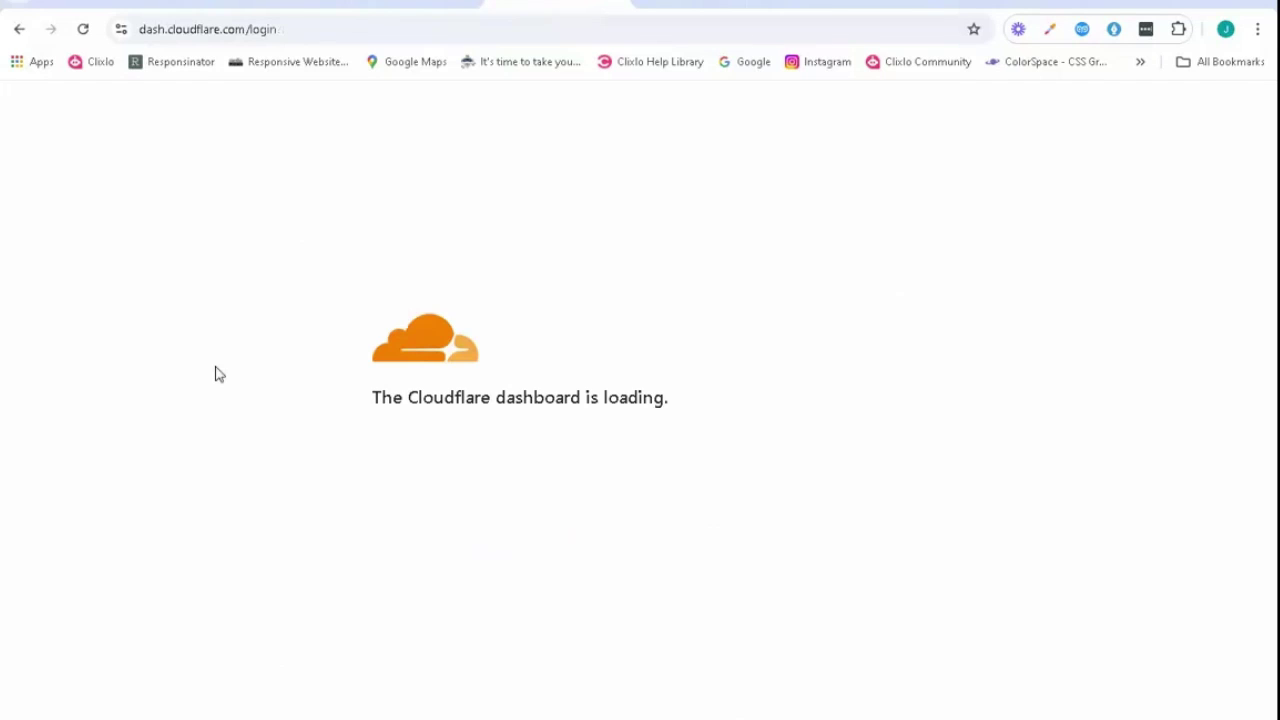
# - Log in to Cloudflare and open the domain's overview
pyautogui.click(403, 496)
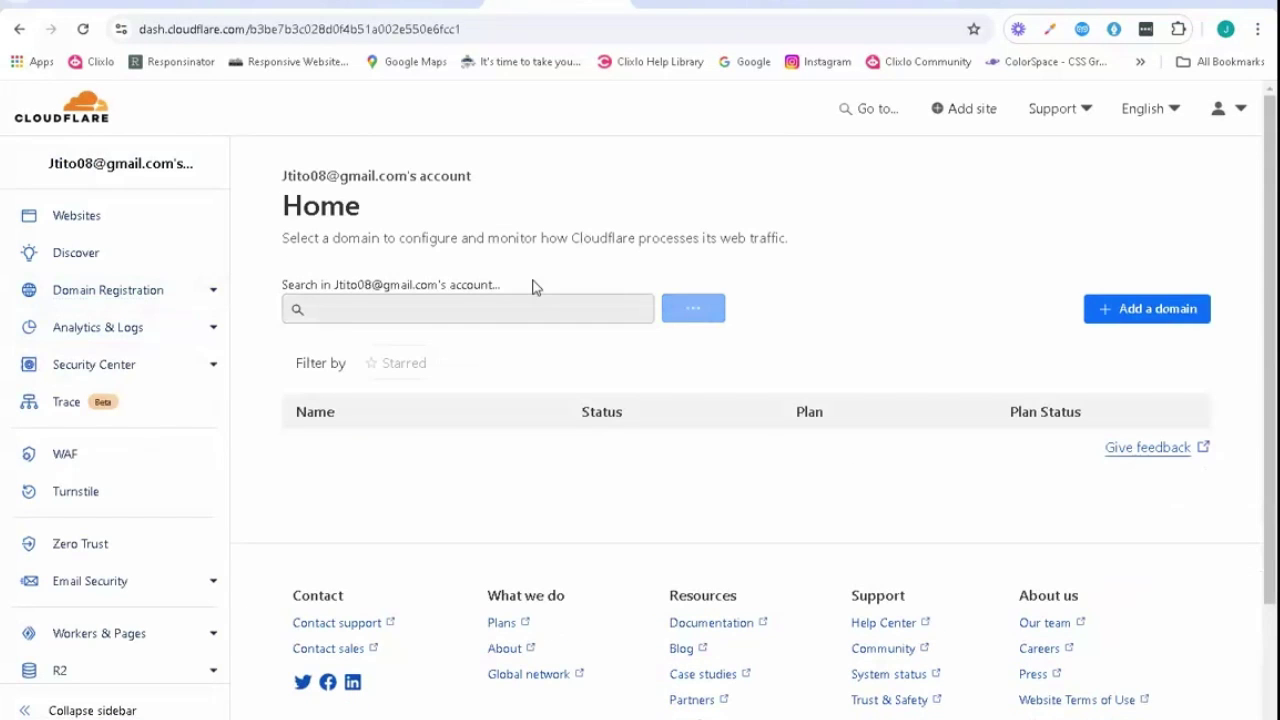
pyautogui.scroll(-2, 470, 340)
pyautogui.click(414, 388)
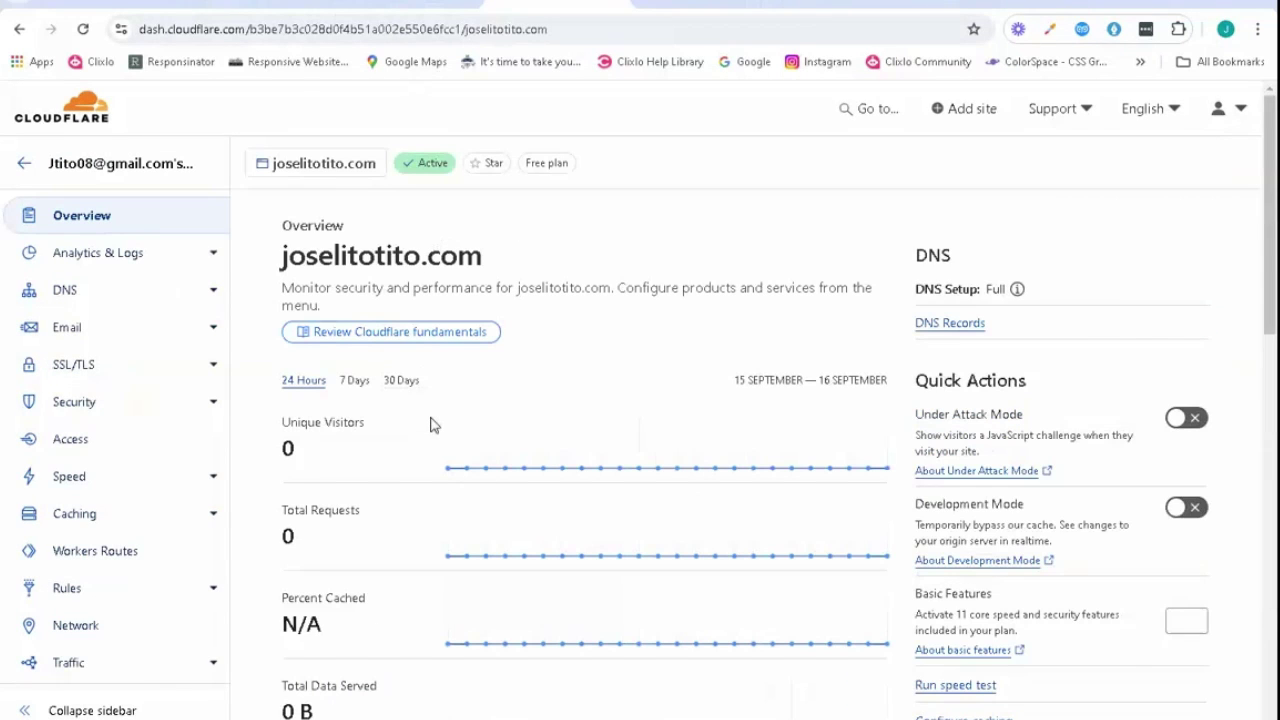
pyautogui.scroll(-15, 440, 400)
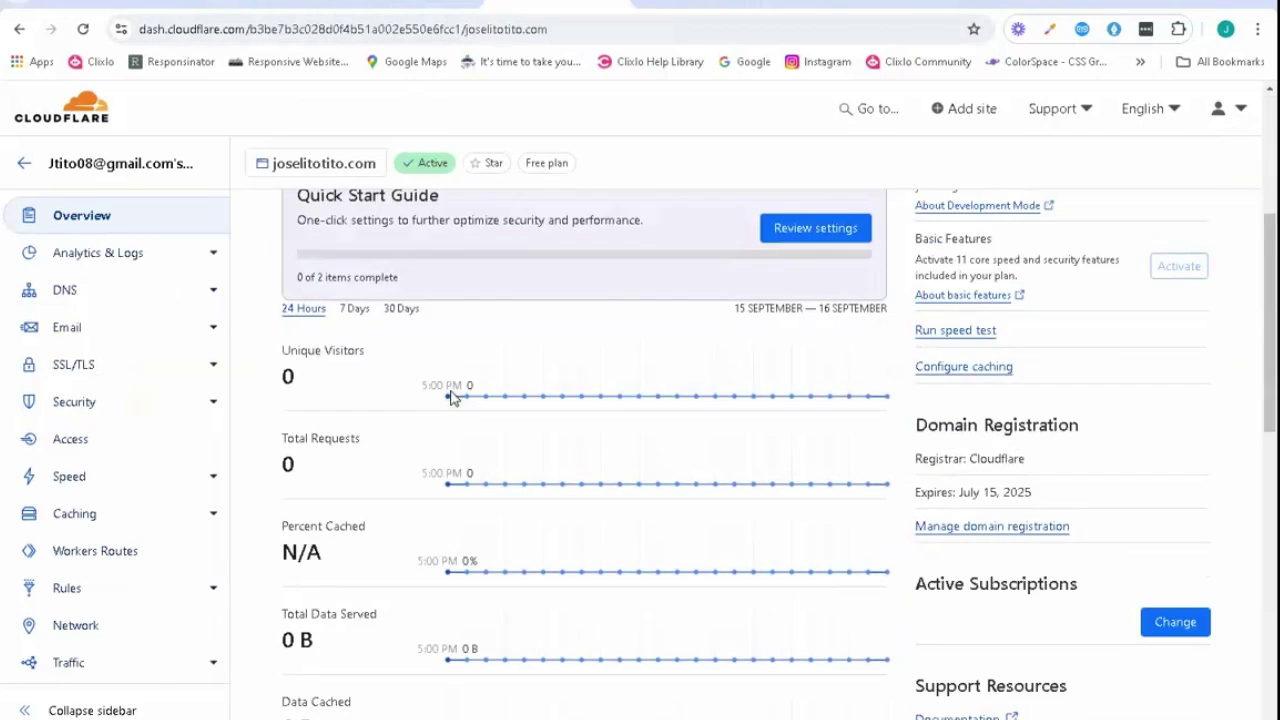
pyautogui.scroll(12, 480, 375)
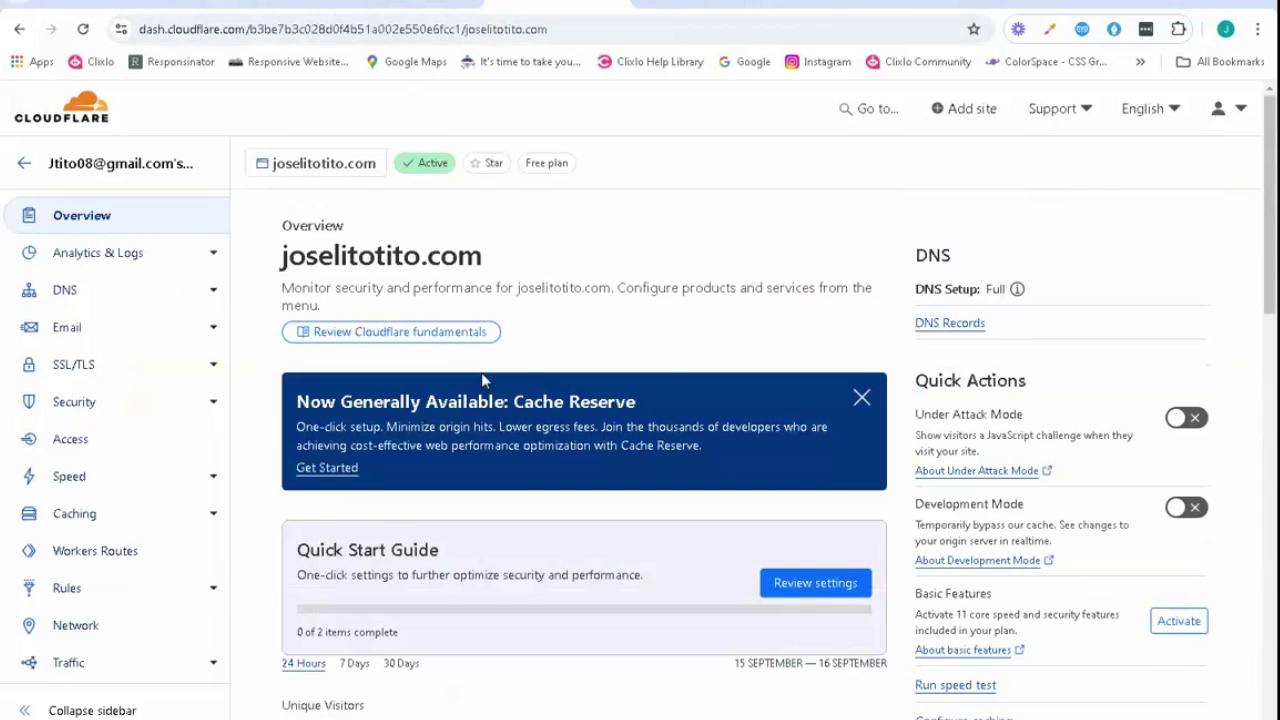
# - Open the domain's DNS records and look over the management table
pyautogui.click(955, 326)
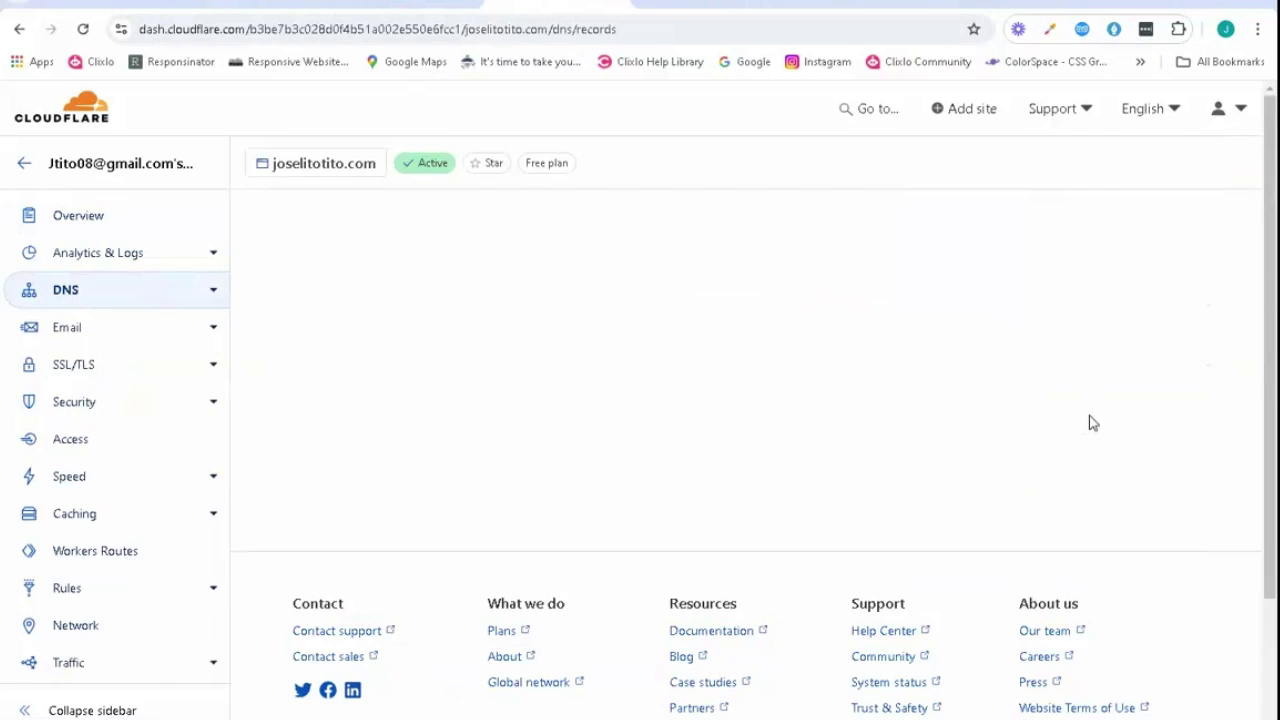
pyautogui.scroll(-5, 717, 360)
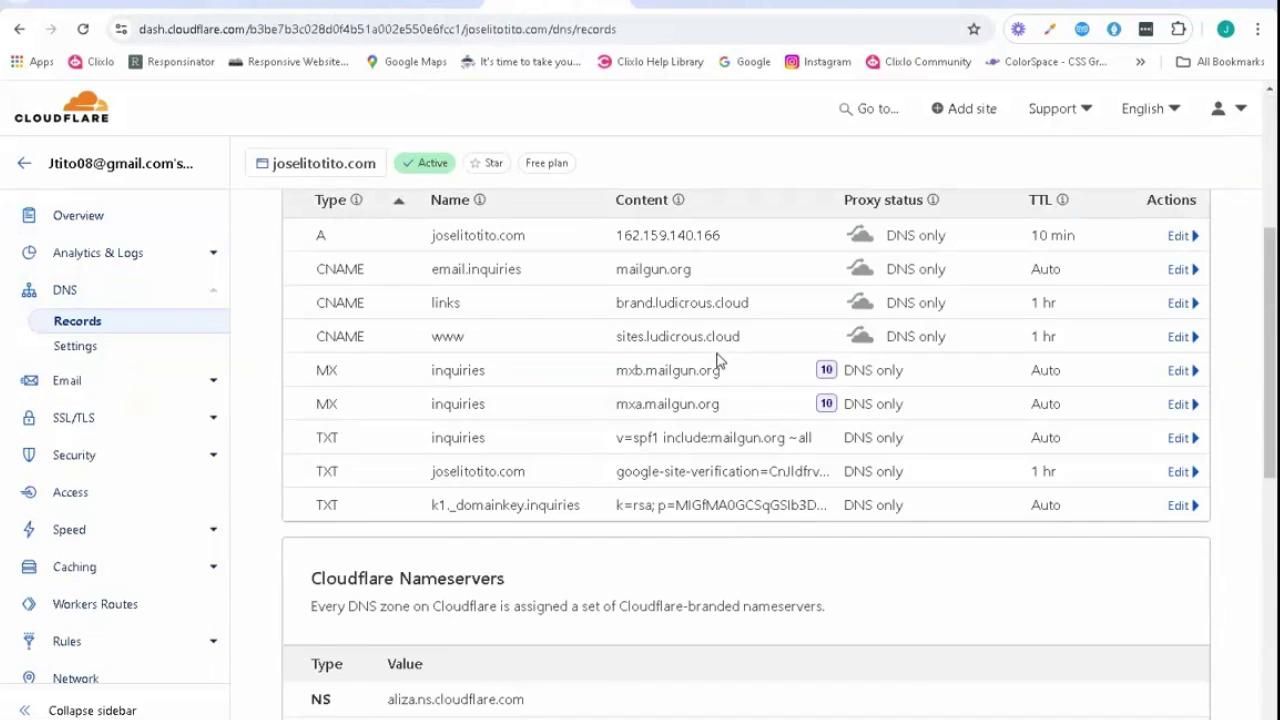
pyautogui.scroll(2, 717, 360)
pyautogui.scroll(-1, 717, 360)
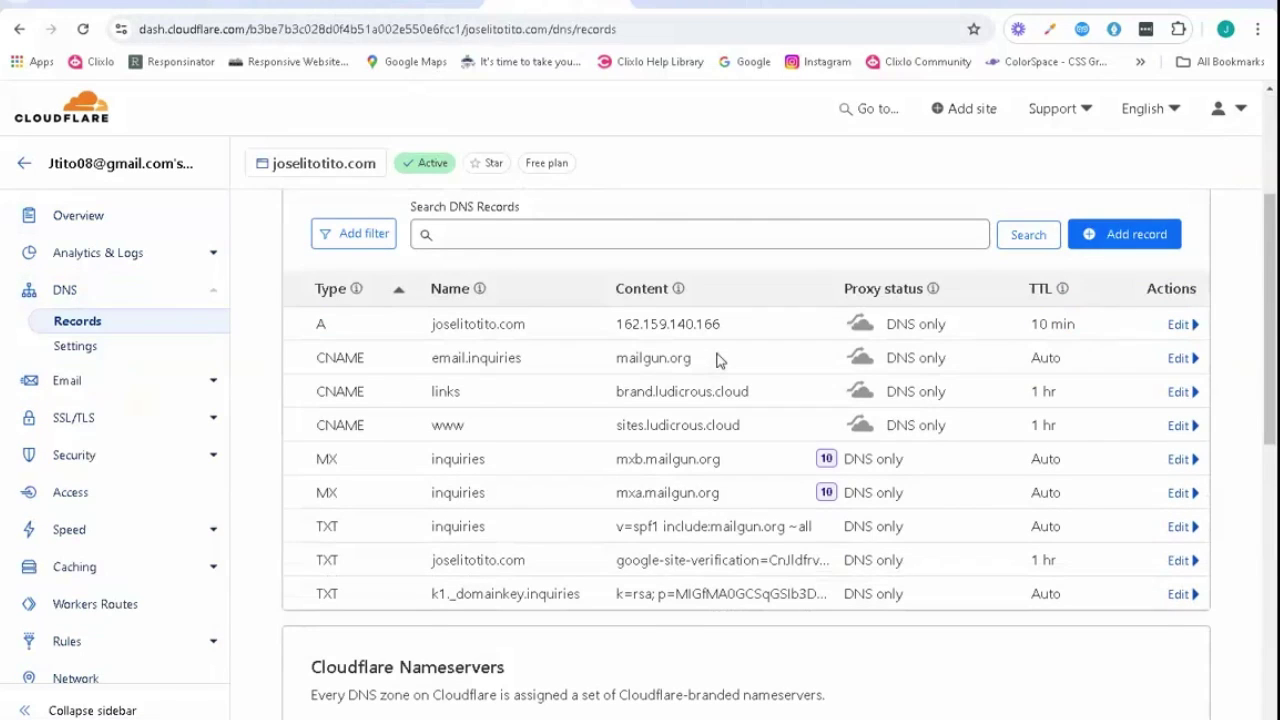
pyautogui.scroll(2, 717, 360)
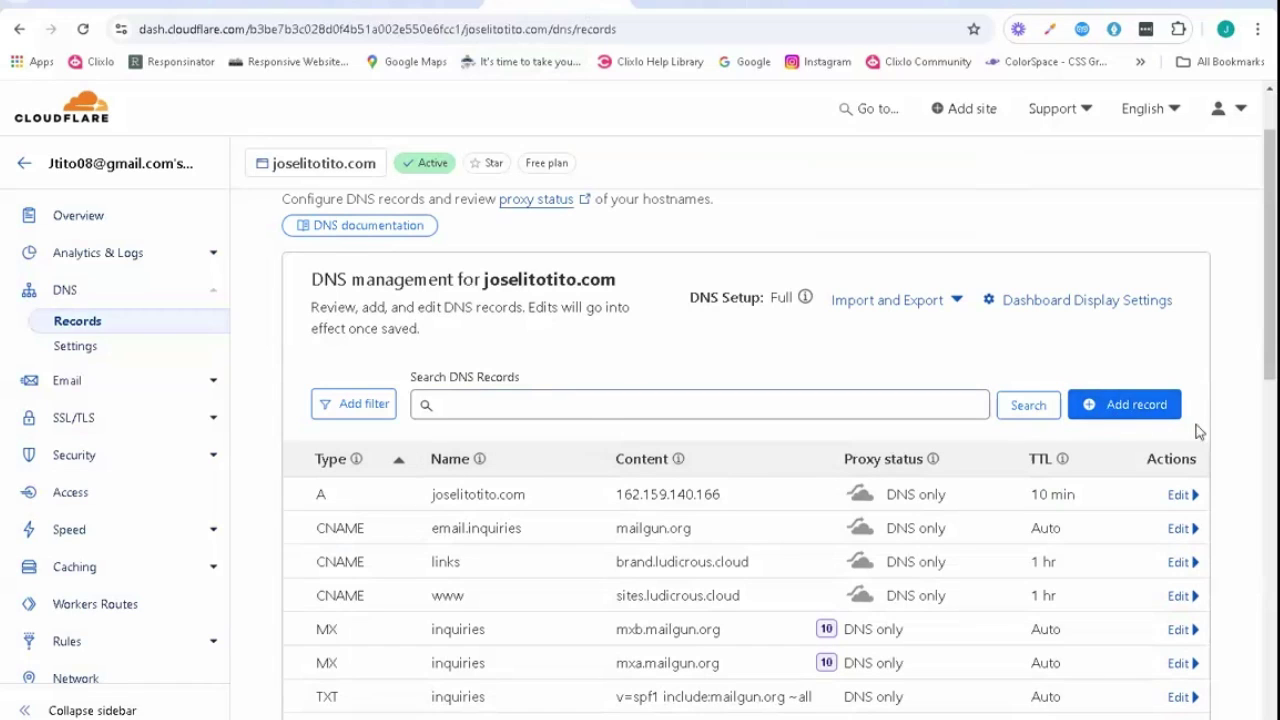
# - Begin a new Cloudflare DNS record of type TXT with the name @
pyautogui.click(1095, 405)
pyautogui.click(417, 520)
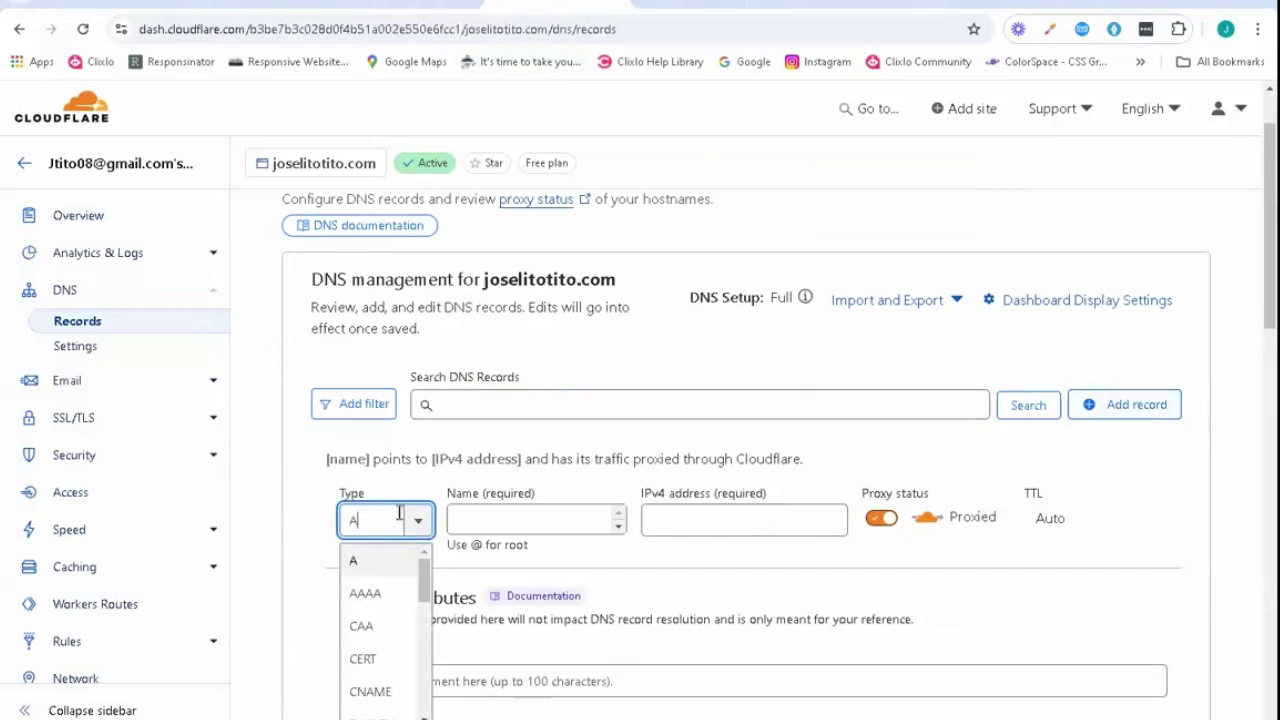
pyautogui.scroll(-5, 370, 630)
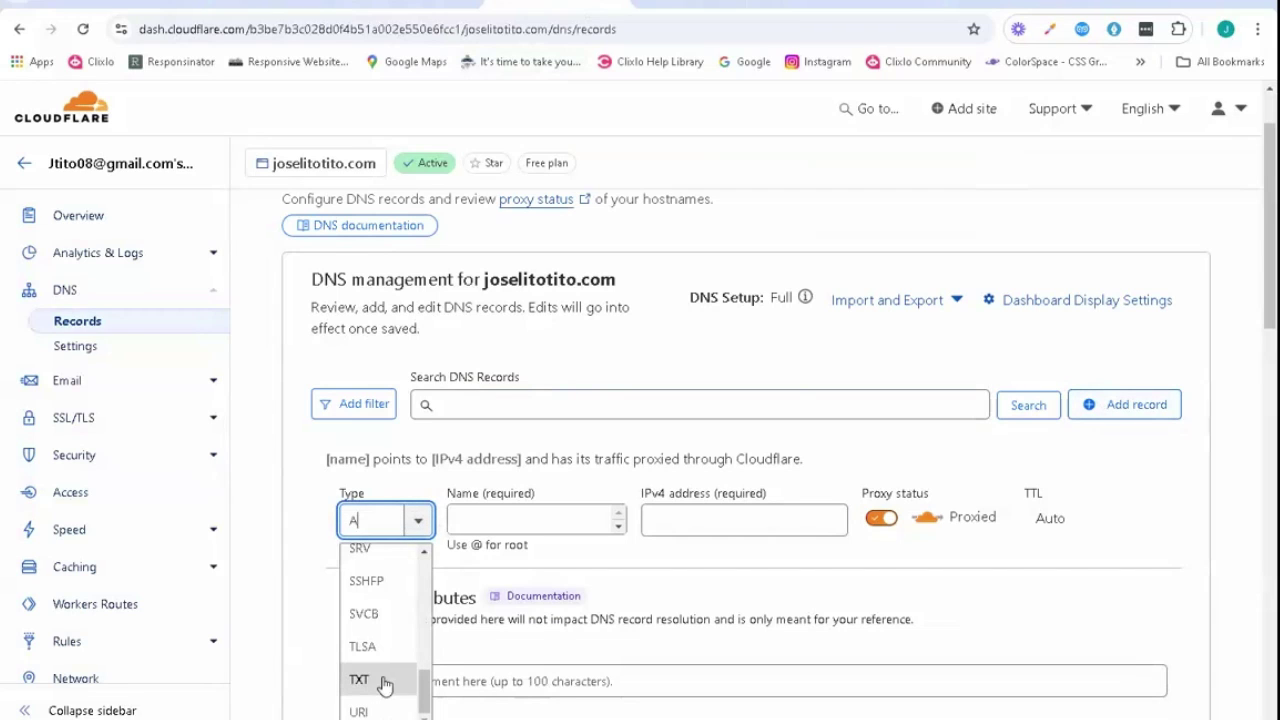
pyautogui.click(384, 681)
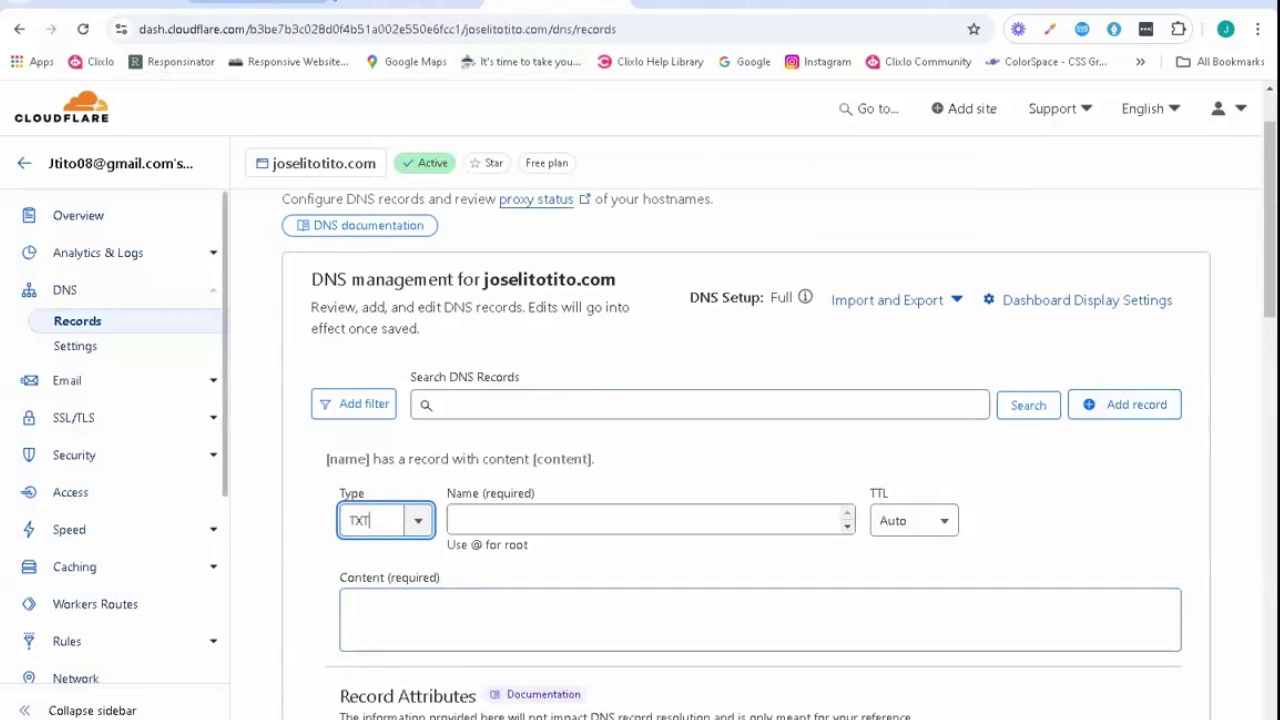
pyautogui.click(410, 4)
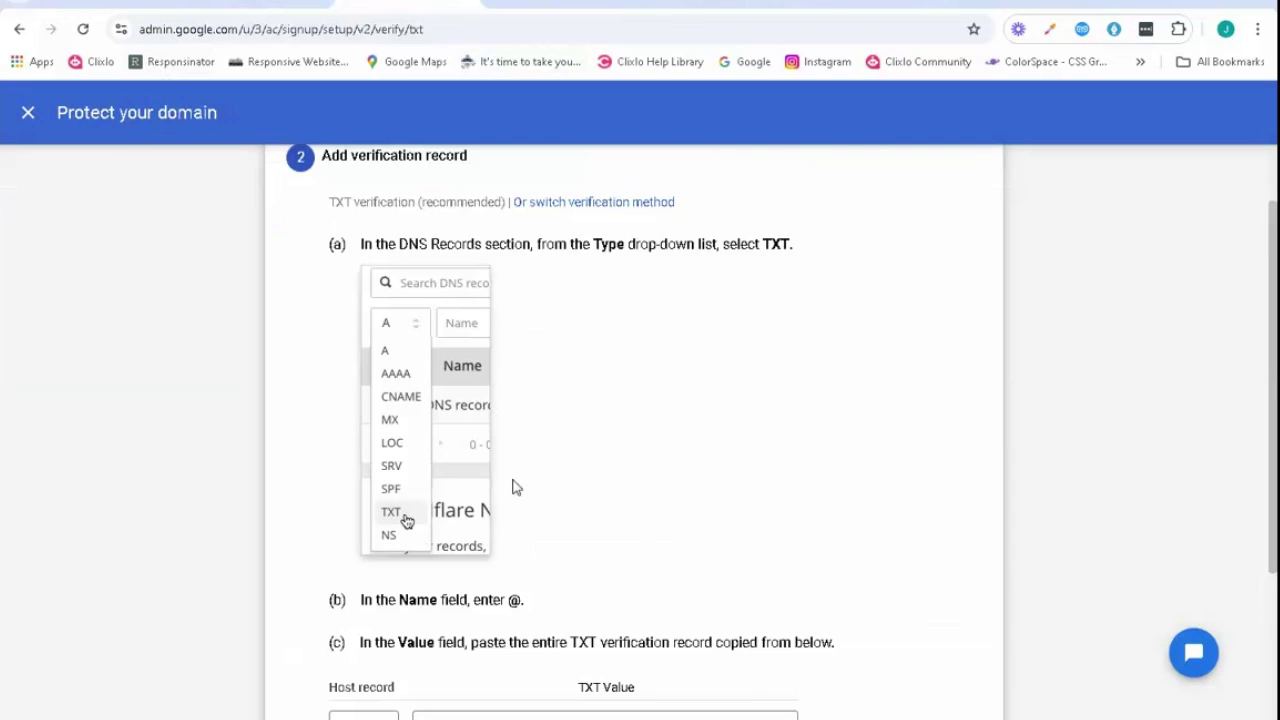
pyautogui.scroll(-2, 512, 487)
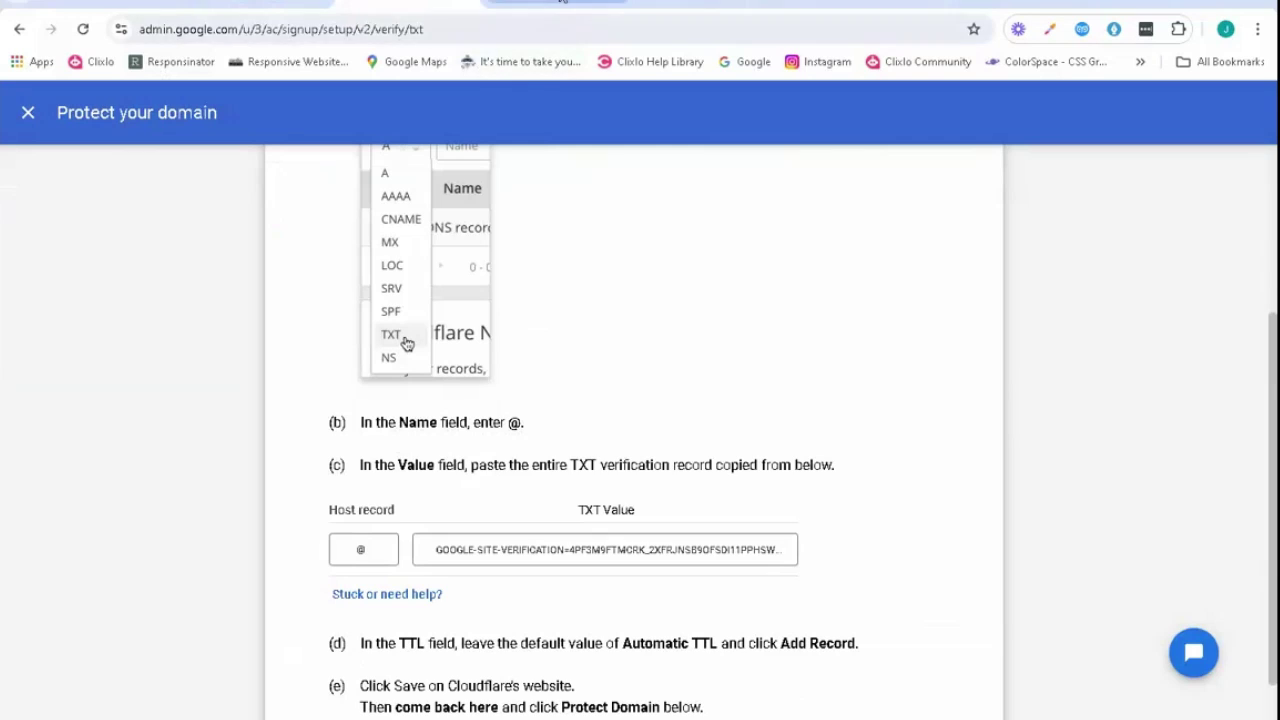
pyautogui.click(560, 3)
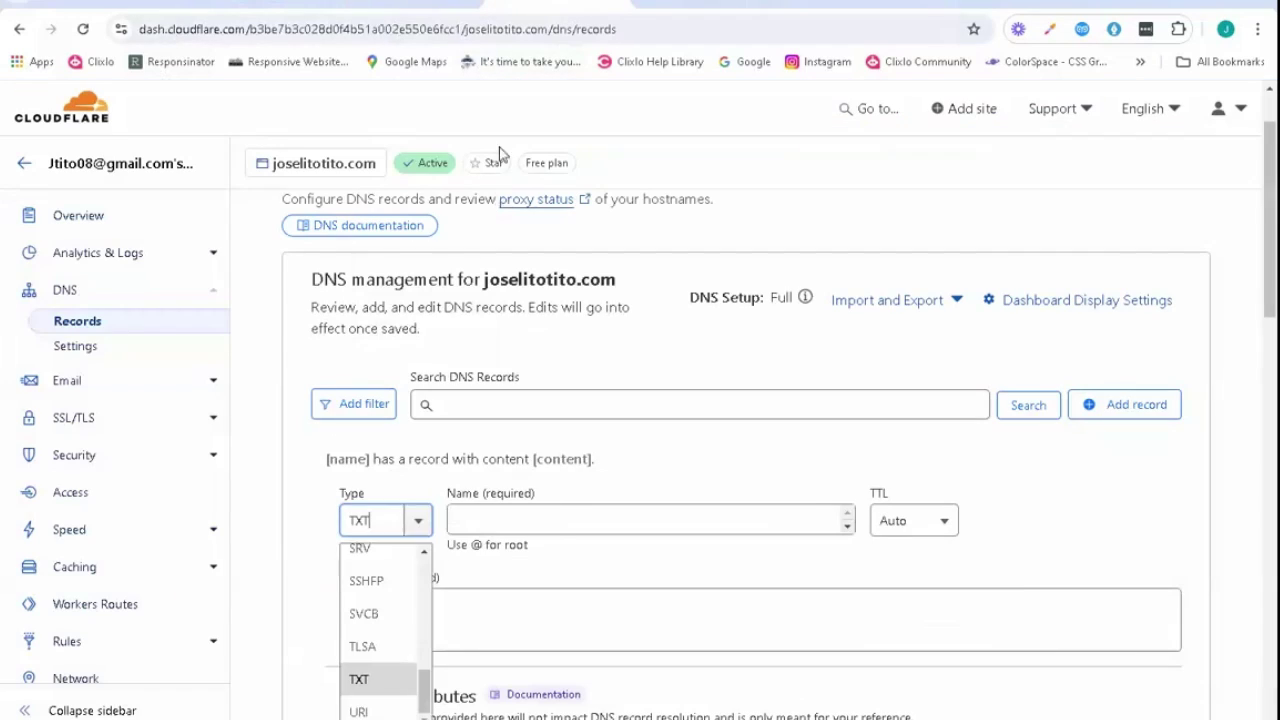
pyautogui.click(557, 520)
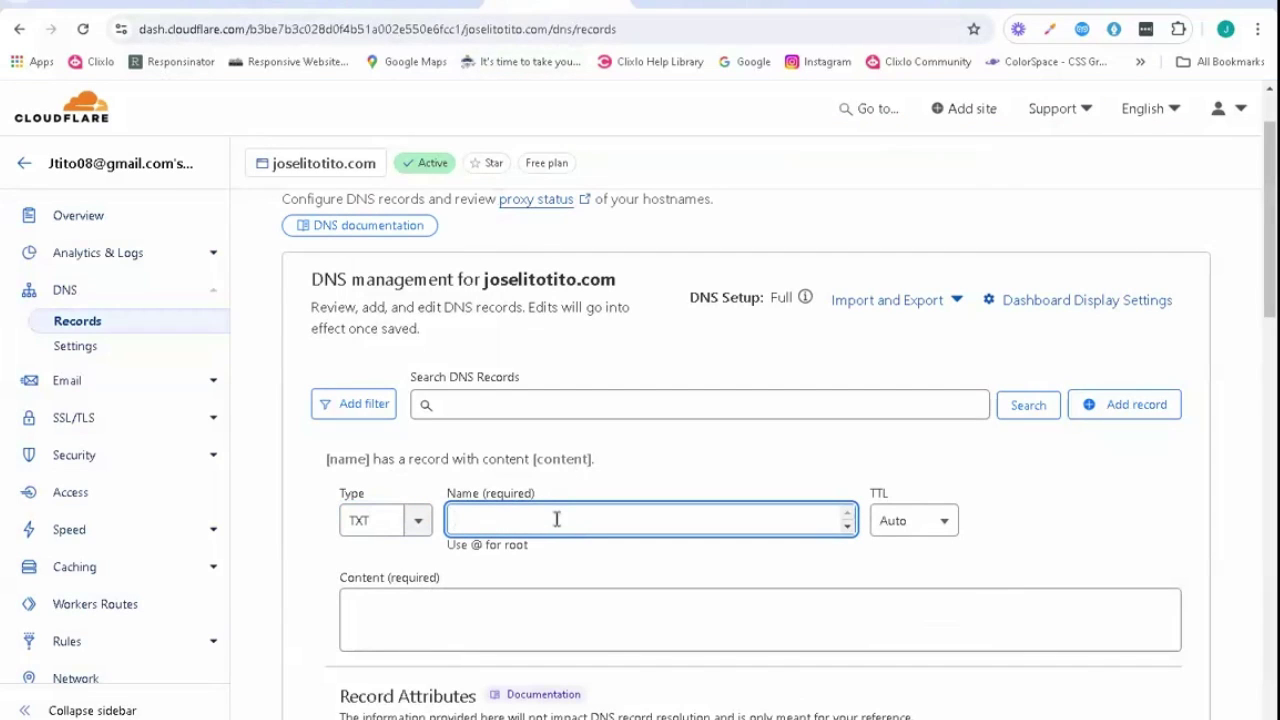
pyautogui.write('@')
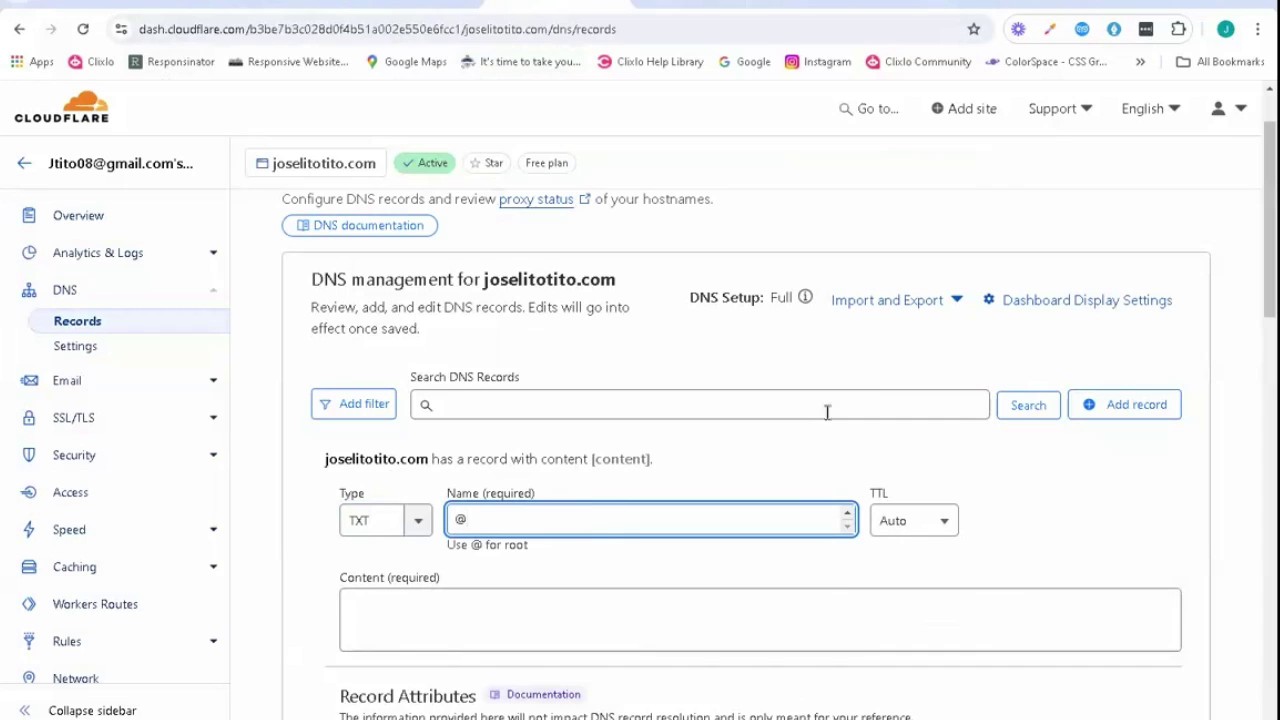
pyautogui.scroll(-2, 814, 431)
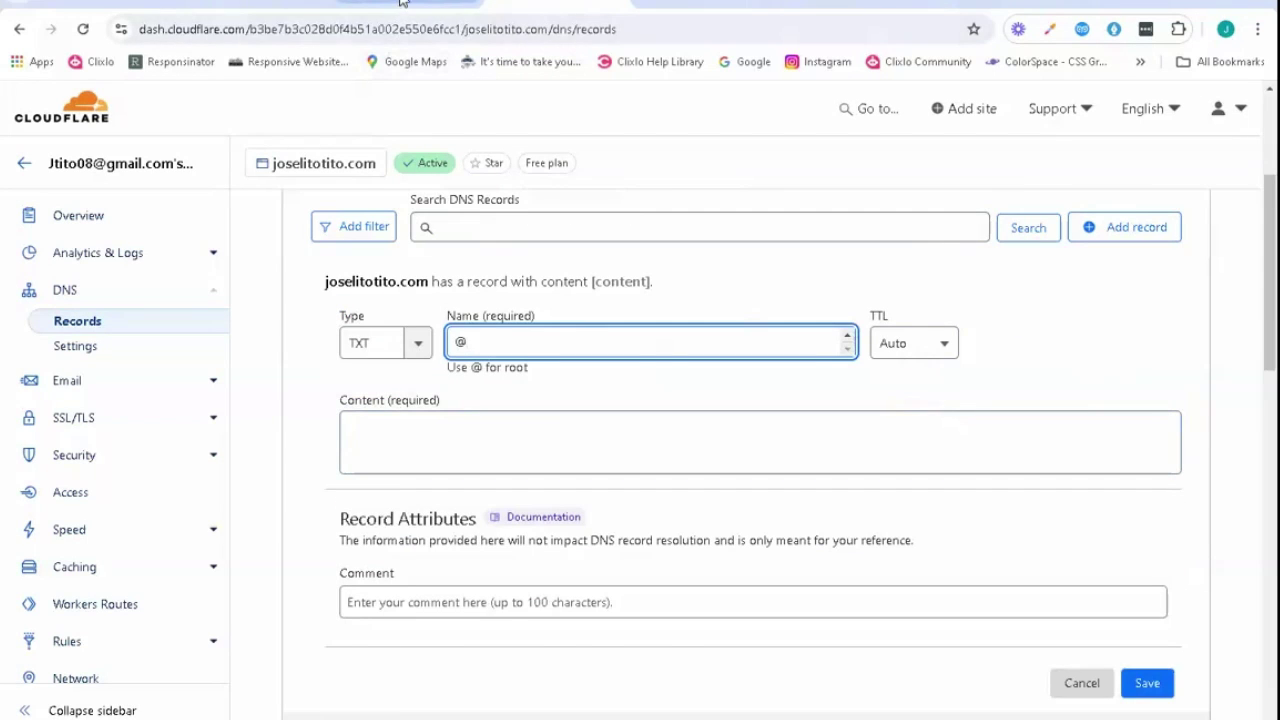
# - Copy the TXT verification value from Google's setup instructions
pyautogui.click(403, 6)
pyautogui.scroll(-1, 745, 432)
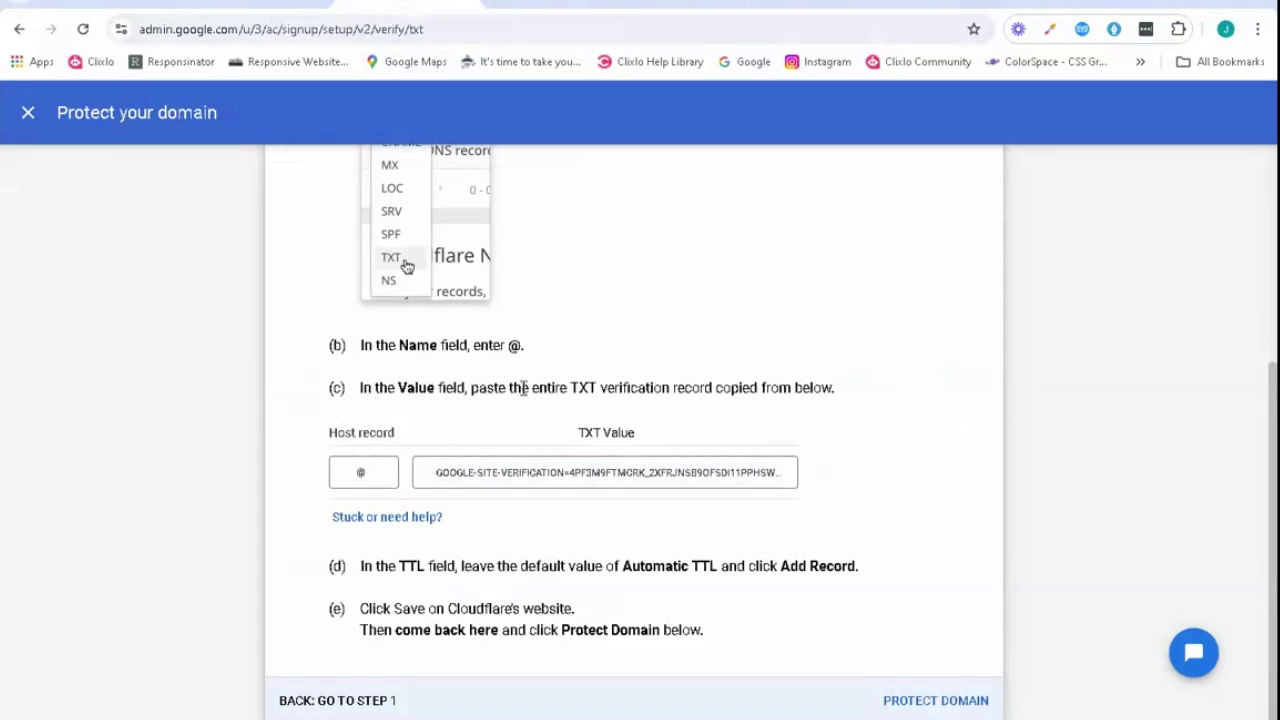
pyautogui.click(433, 484)
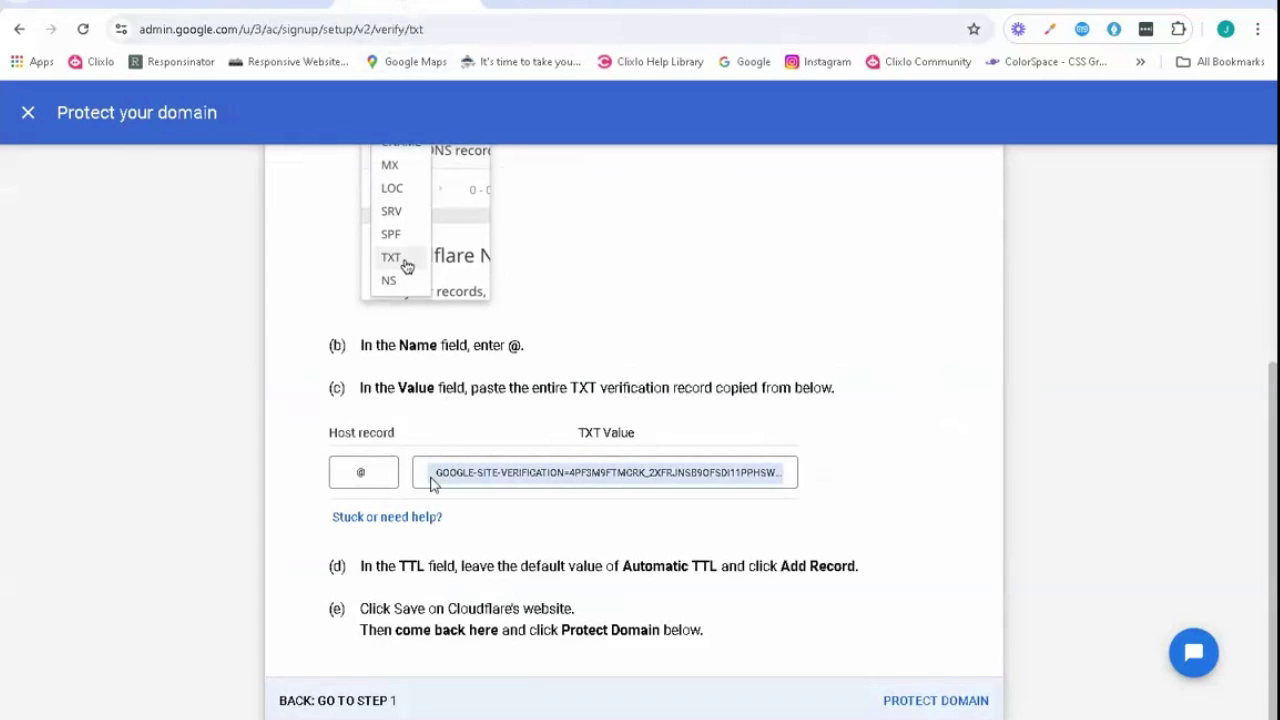
pyautogui.doubleClick(757, 474)
pyautogui.click(757, 481)
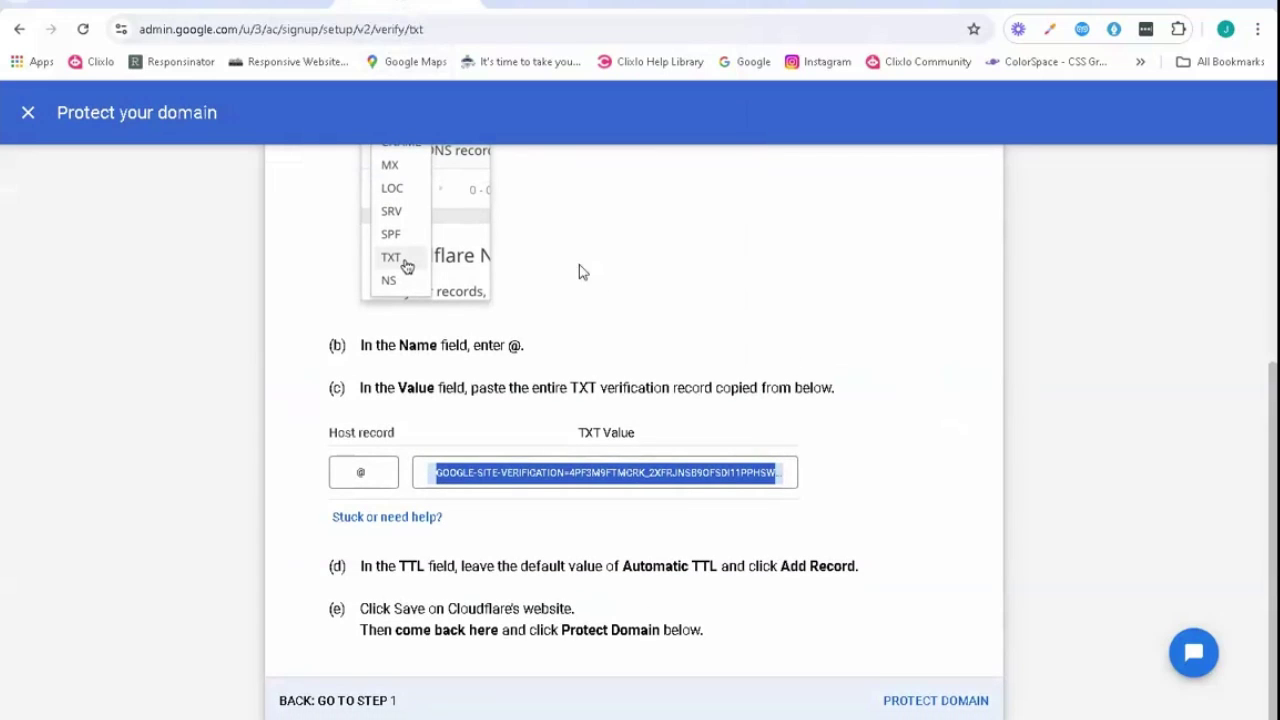
# - Paste Google's verification value into the TXT record's Content and save the record
pyautogui.click(558, 4)
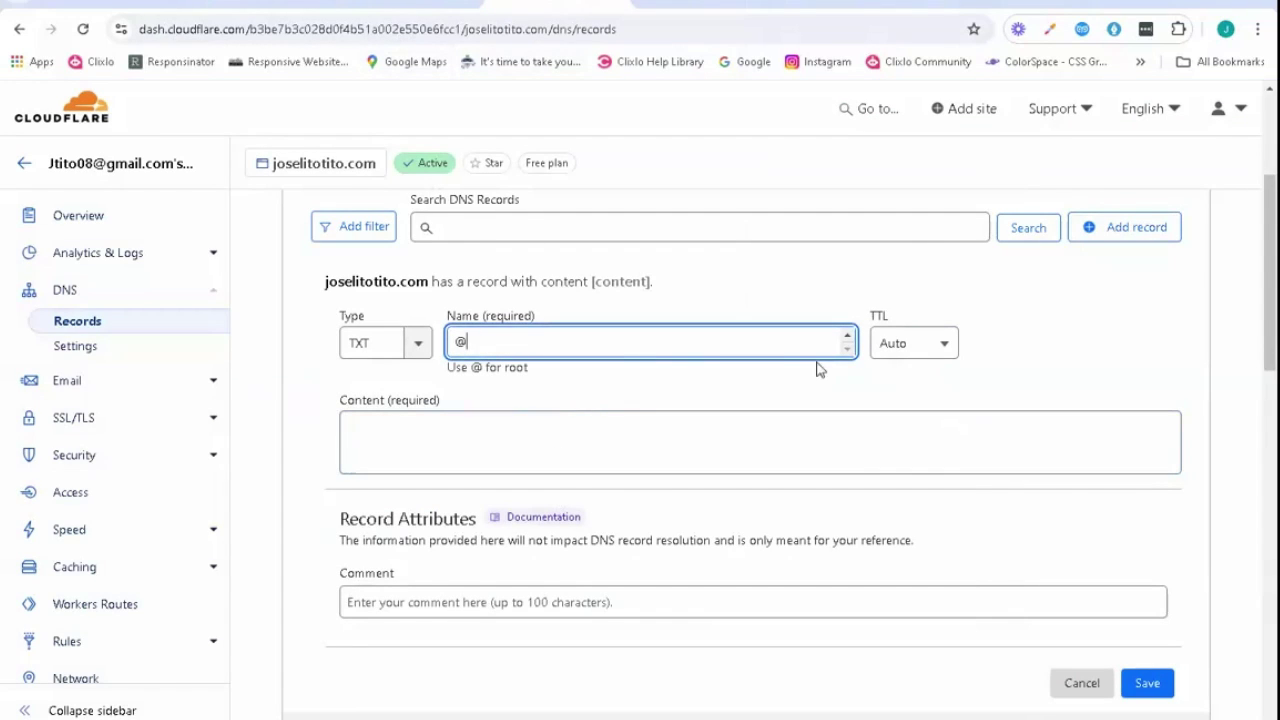
pyautogui.click(532, 424)
pyautogui.hotkey('ctrl', 'v')
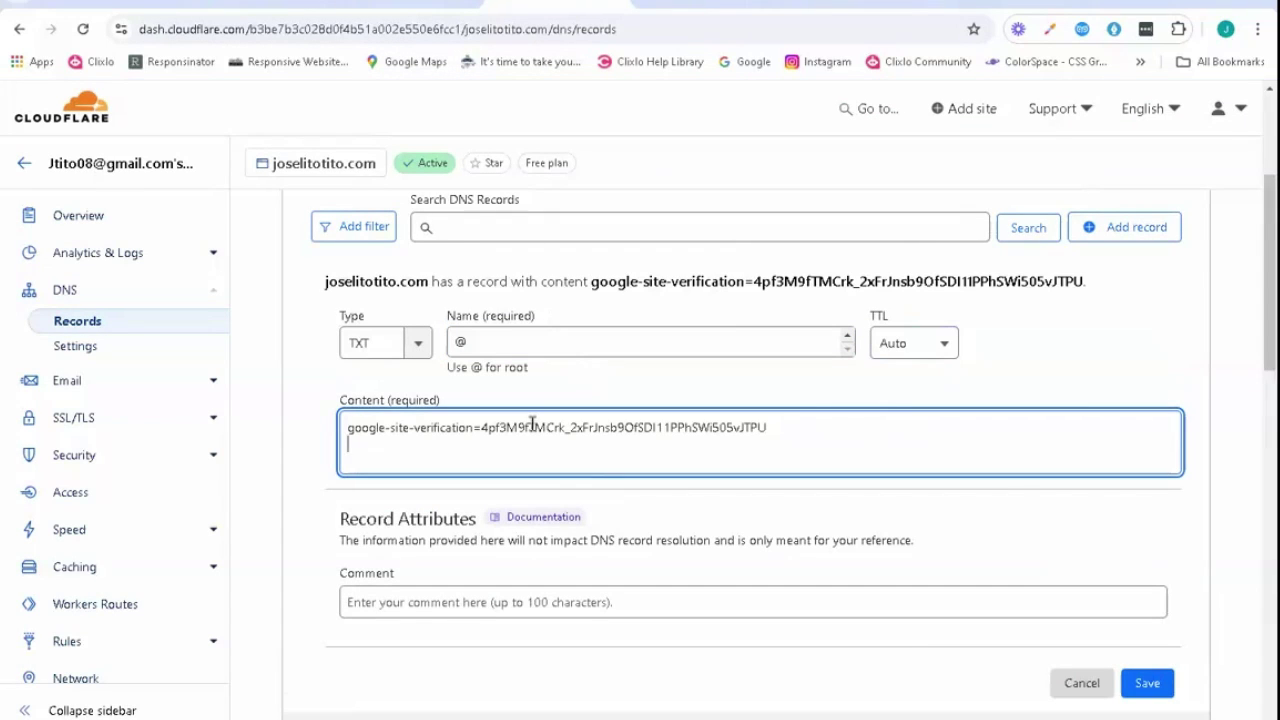
pyautogui.scroll(-2, 532, 424)
pyautogui.click(1147, 505)
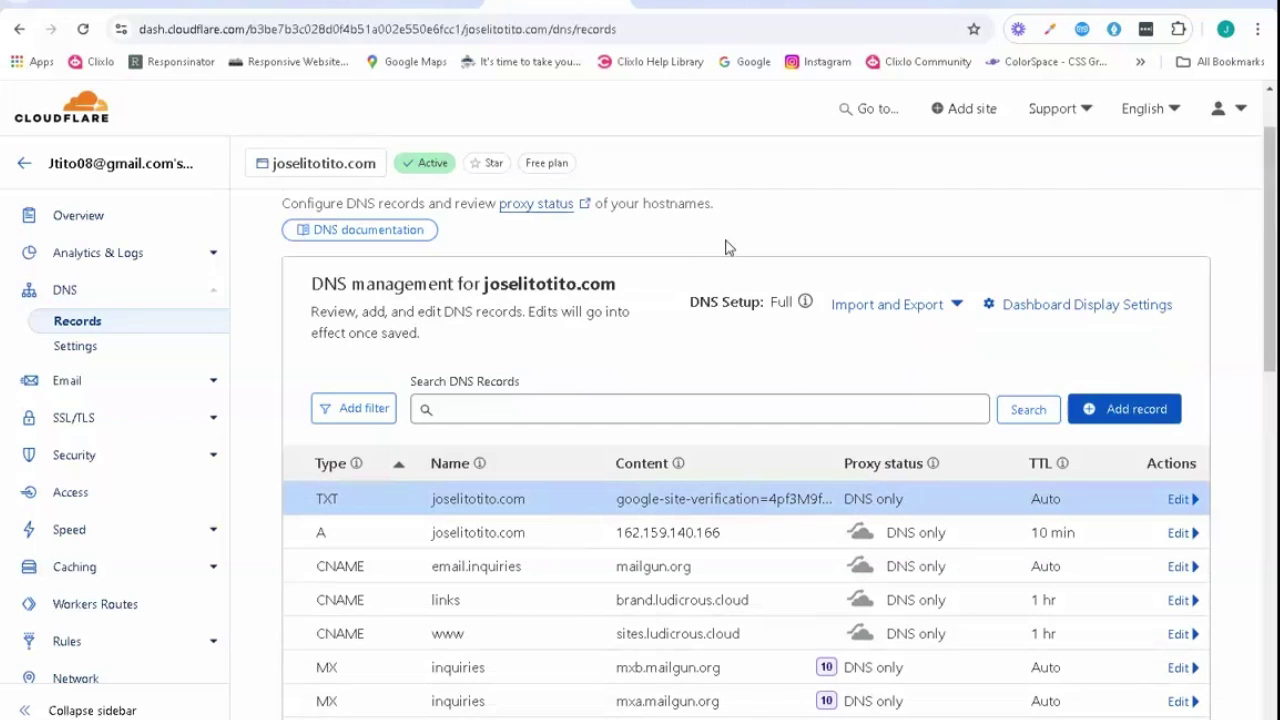
# - Reload the DNS records page and confirm the new TXT record appears with TTL Auto
pyautogui.scroll(-2, 725, 248)
pyautogui.scroll(2, 723, 240)
pyautogui.moveTo(337, 511)
pyautogui.scroll(-1, 567, 466)
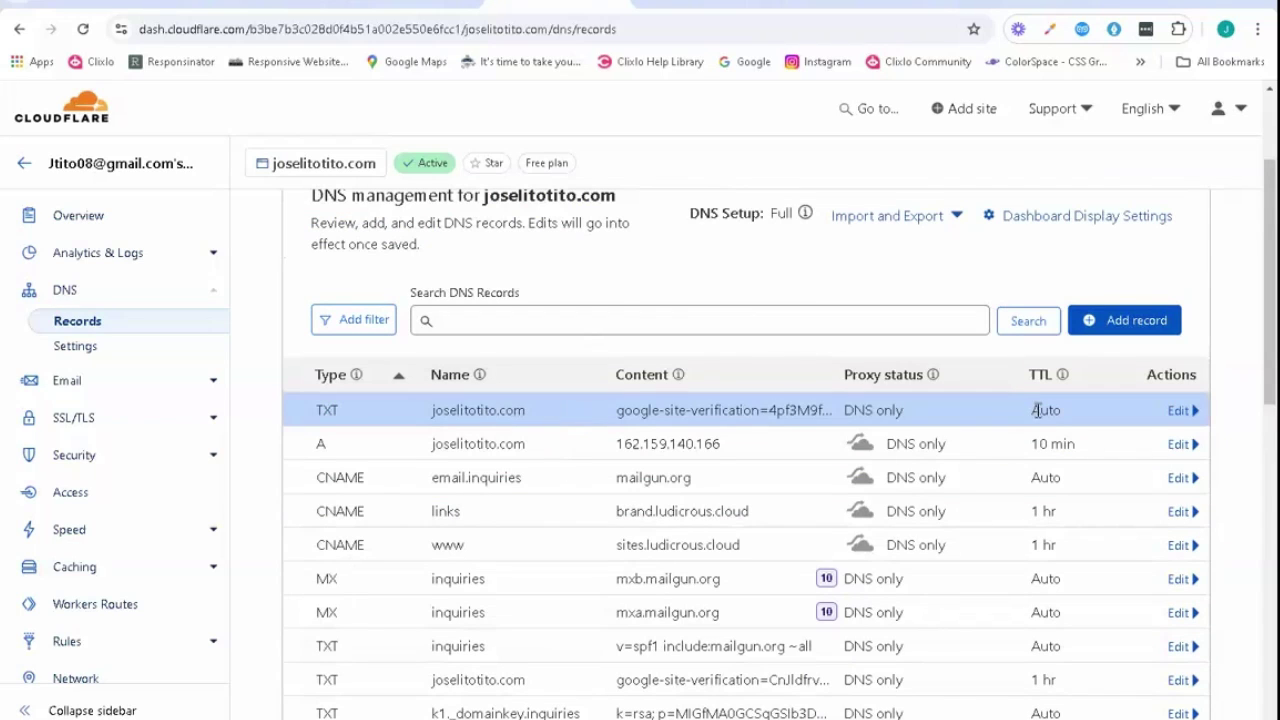
pyautogui.press('F5')
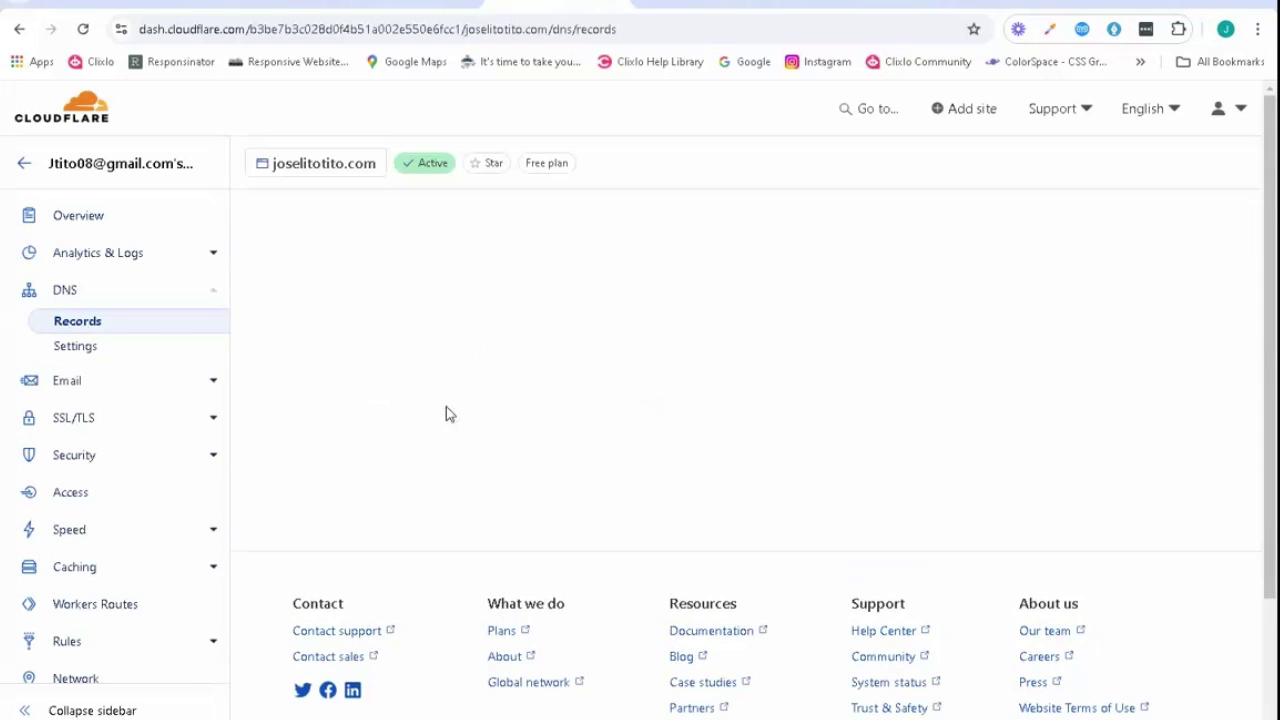
pyautogui.scroll(-4, 446, 406)
pyautogui.scroll(-4, 446, 406)
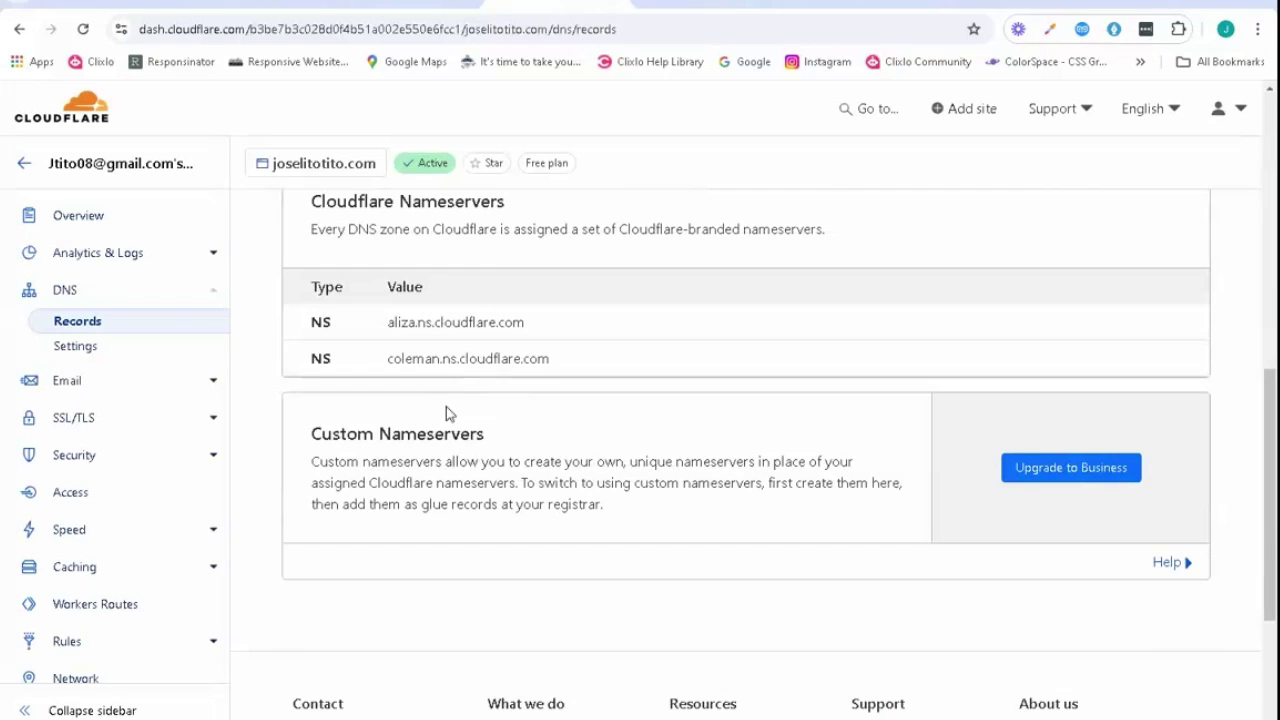
pyautogui.scroll(4, 446, 406)
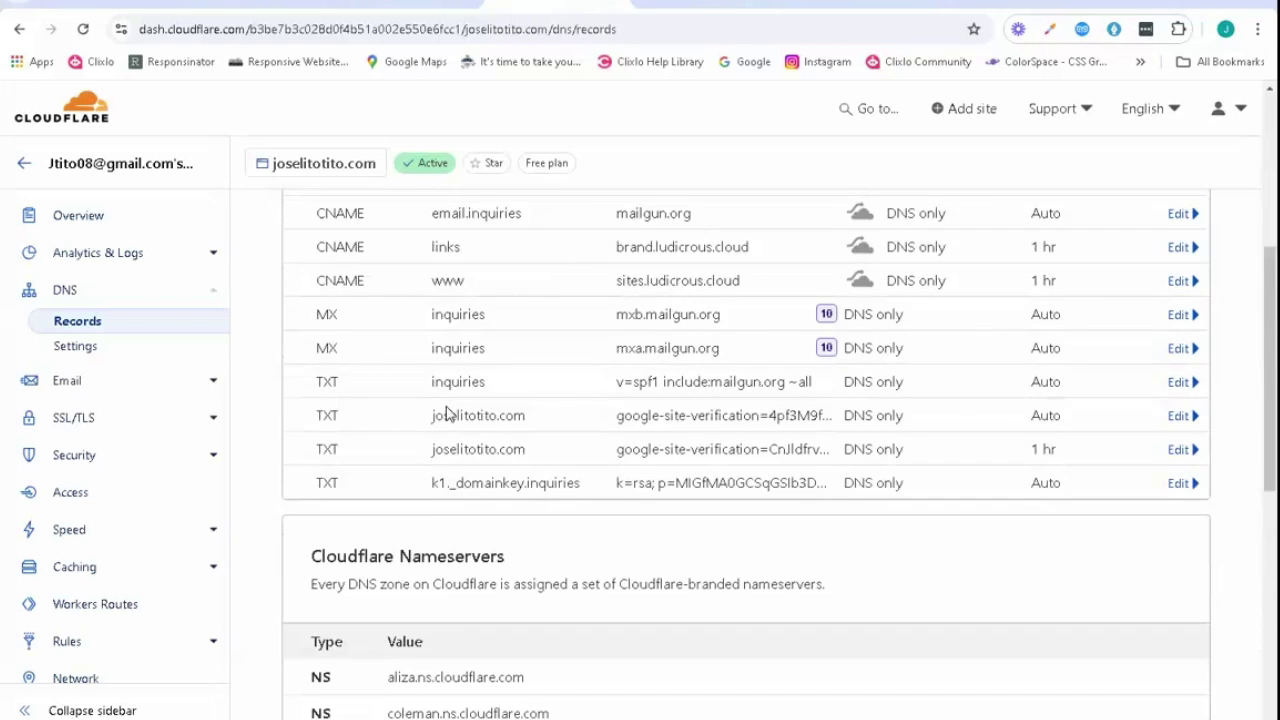